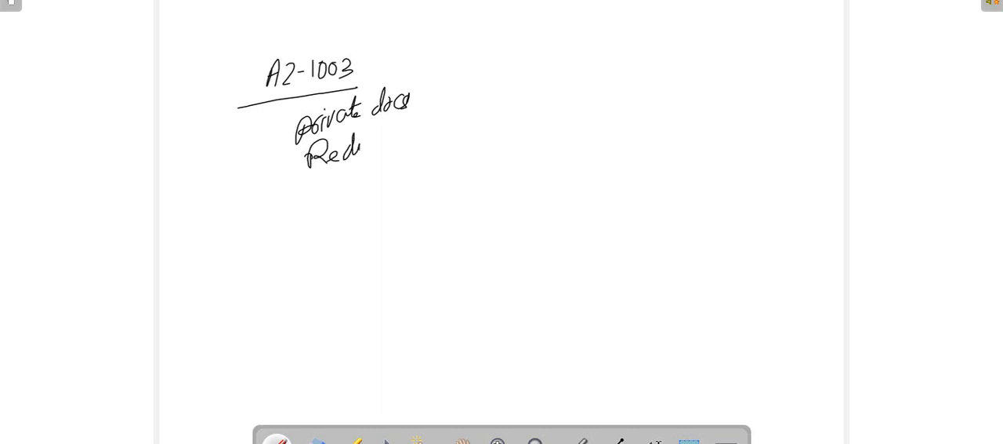
# Handwrite "Redundancy" and "SAS" on the whiteboard under "Private docs" in the AZ-1003 list
pyautogui.moveTo(360, 141); pyautogui.dragTo(386, 147)
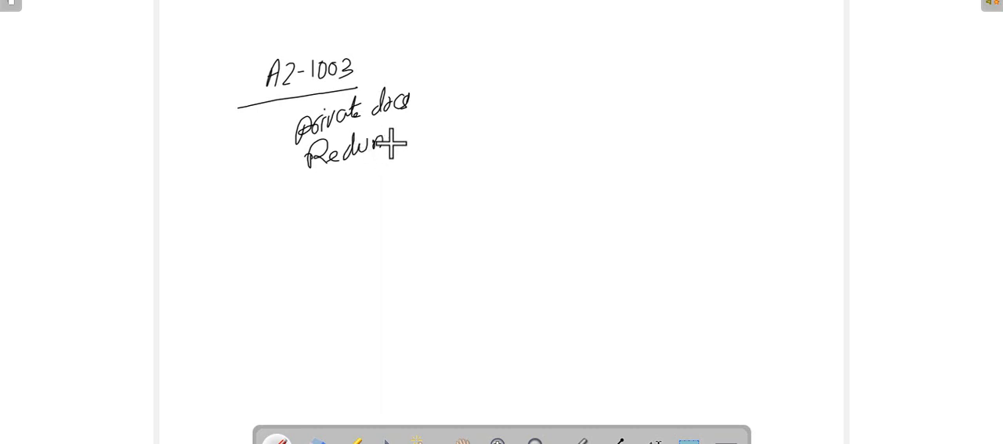
pyautogui.moveTo(398, 135); pyautogui.dragTo(403, 141)
pyautogui.moveTo(408, 132); pyautogui.dragTo(408, 131)
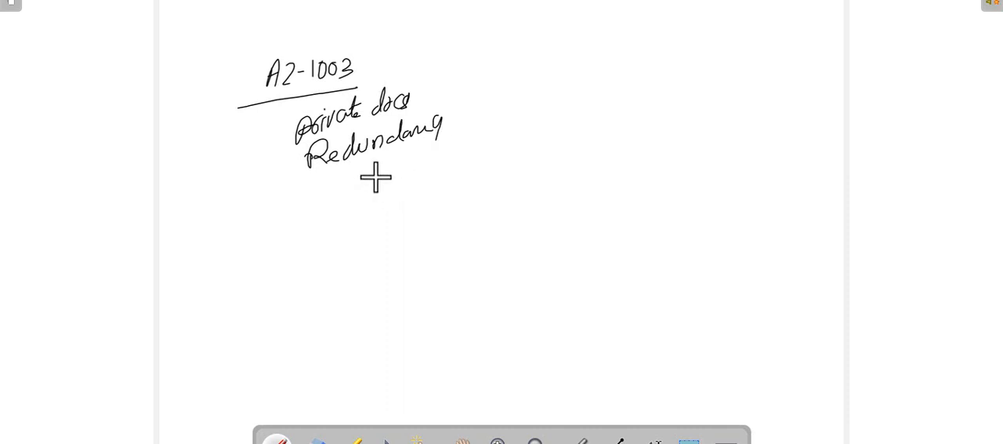
pyautogui.moveTo(340, 179)
pyautogui.mouseDown()
pyautogui.moveTo(321, 195)
pyautogui.moveTo(362, 185)
pyautogui.mouseUp()
pyautogui.moveTo(386, 167); pyautogui.dragTo(367, 185)
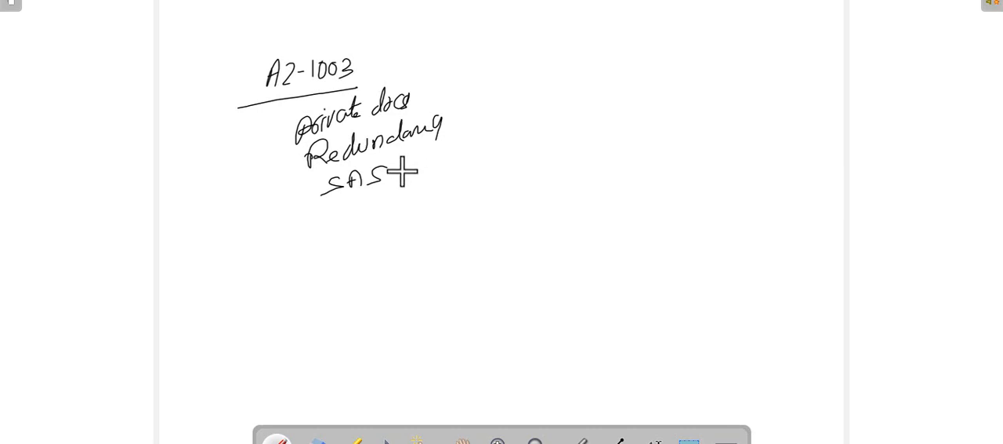
# Handwrite "Backup" and "Access Tier" beneath "SAS" in the list
pyautogui.moveTo(361, 208)
pyautogui.mouseDown()
pyautogui.moveTo(359, 220)
pyautogui.moveTo(392, 221)
pyautogui.moveTo(417, 200)
pyautogui.mouseUp()
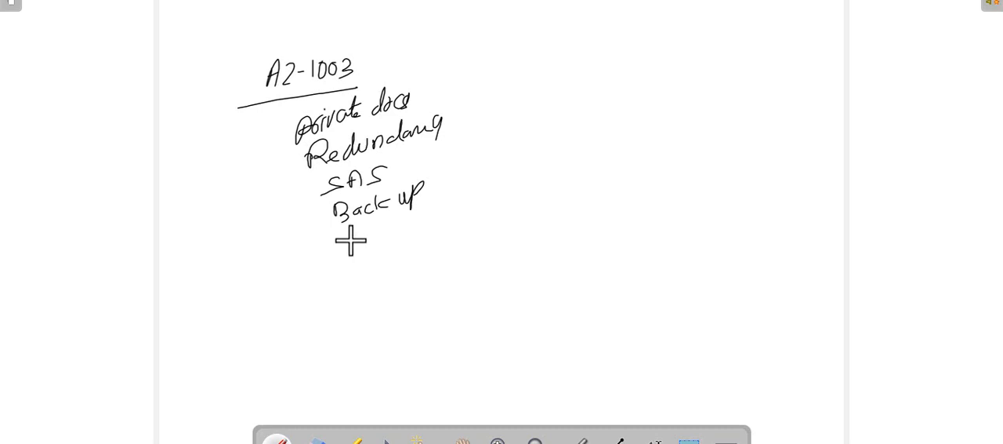
pyautogui.moveTo(351, 237); pyautogui.dragTo(351, 251)
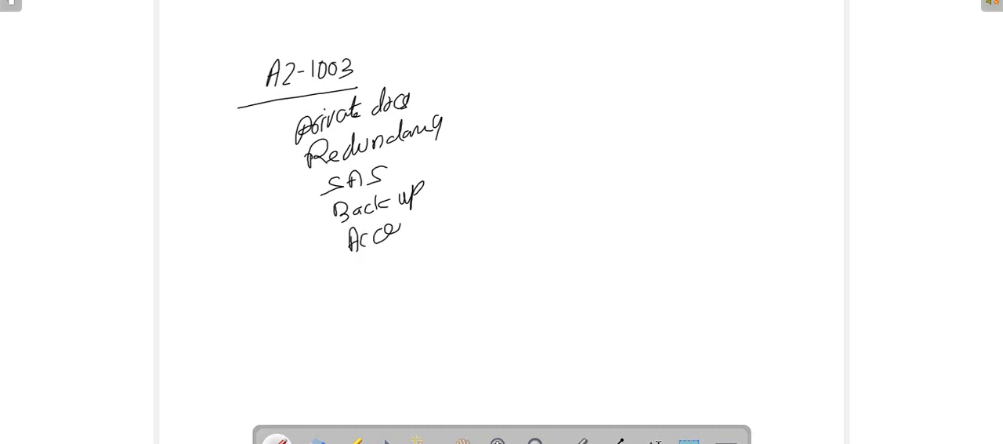
pyautogui.moveTo(420, 214)
pyautogui.mouseDown()
pyautogui.moveTo(416, 232)
pyautogui.moveTo(426, 208)
pyautogui.moveTo(476, 191)
pyautogui.mouseUp()
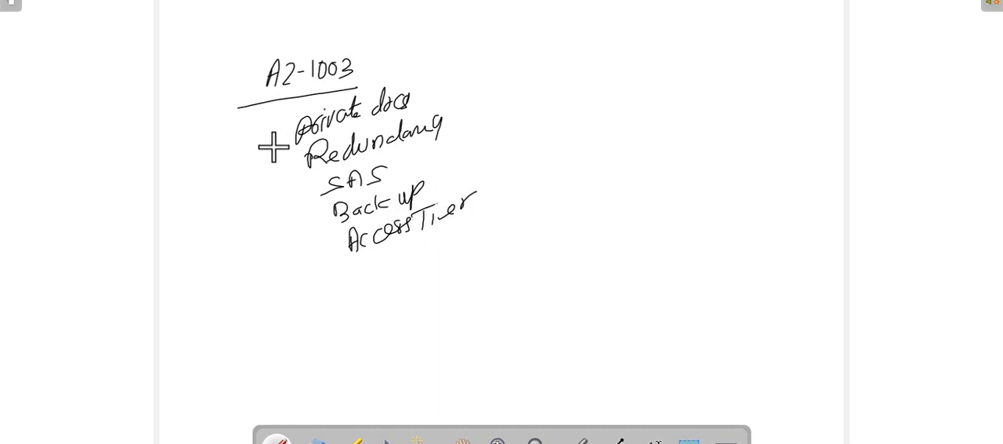
# Mark the handwritten topics with a stroke down the list's left side and another beneath it
pyautogui.click(282, 121)
pyautogui.moveTo(281, 122); pyautogui.dragTo(293, 219)
pyautogui.moveTo(304, 272); pyautogui.dragTo(357, 263)
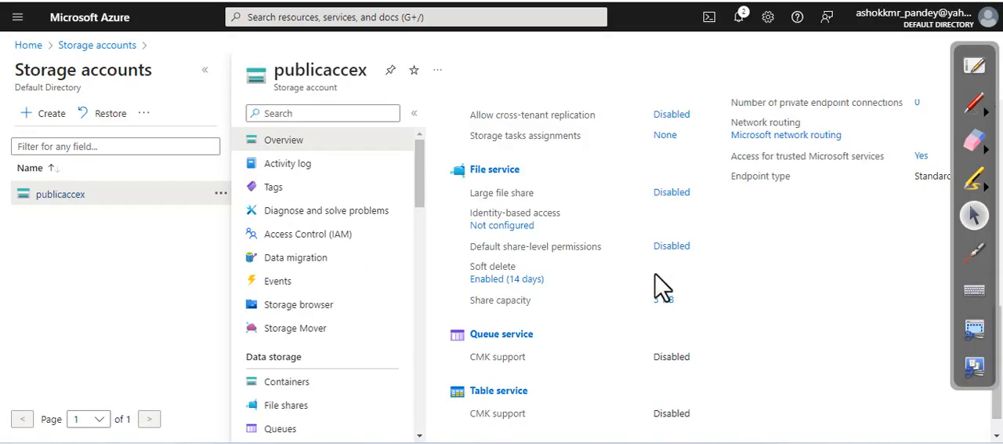
# Switch to the Azure portal and start a new storage account in resource group Test1, named privatestx
pyautogui.click(81, 49)
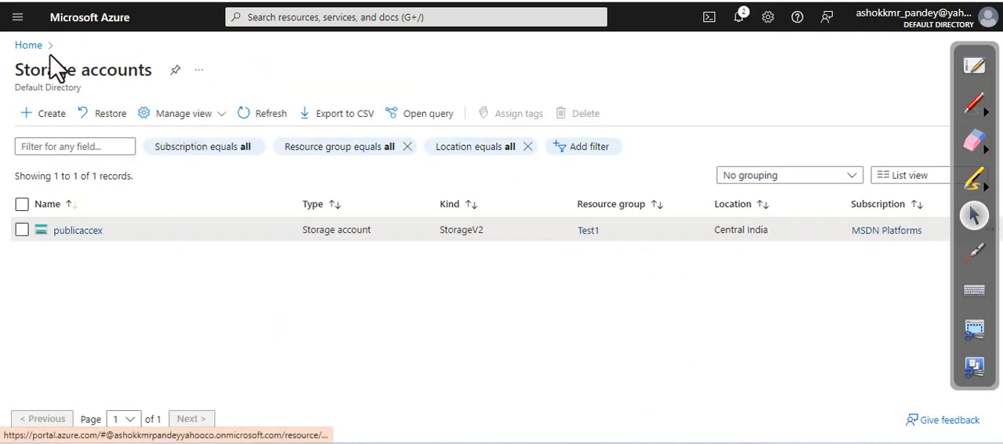
pyautogui.click(69, 120)
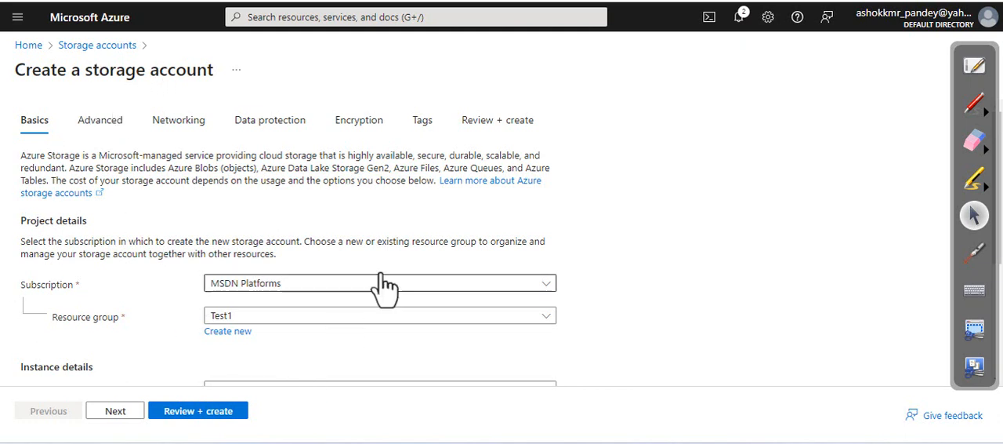
pyautogui.scroll(-2, 384, 288)
pyautogui.click(319, 258)
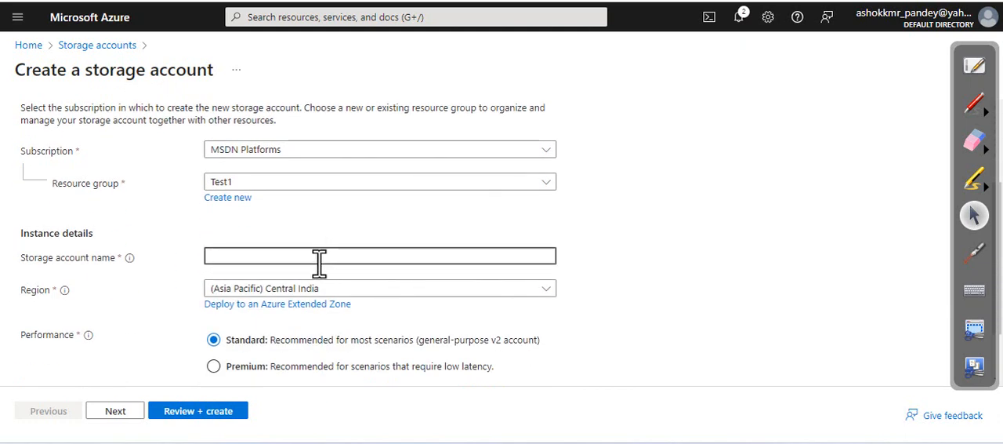
pyautogui.write('priva')
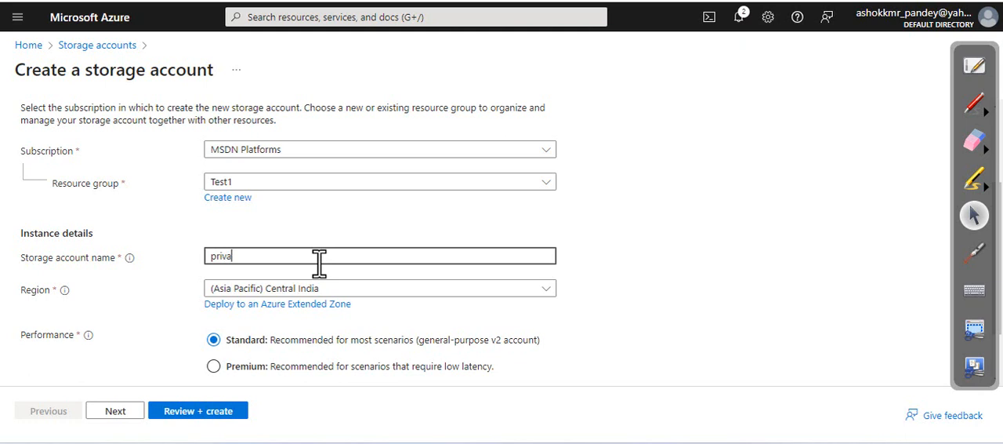
pyautogui.write('te')
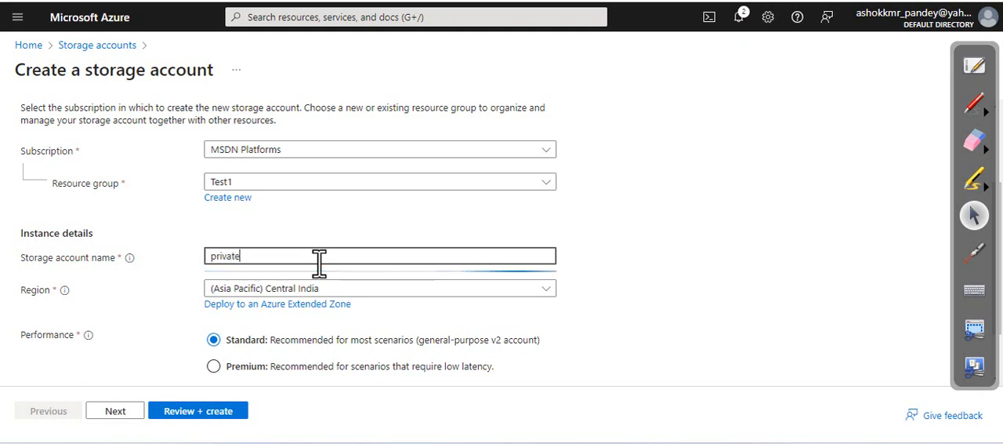
pyautogui.write('stx')
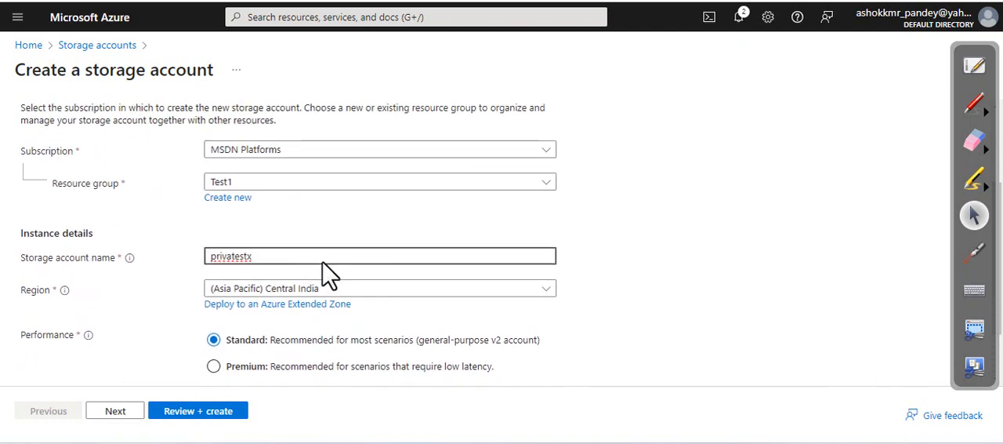
# Review and create the storage account, keeping Central India, Standard performance and read-access geo-redundant storage
pyautogui.scroll(-1, 329, 274)
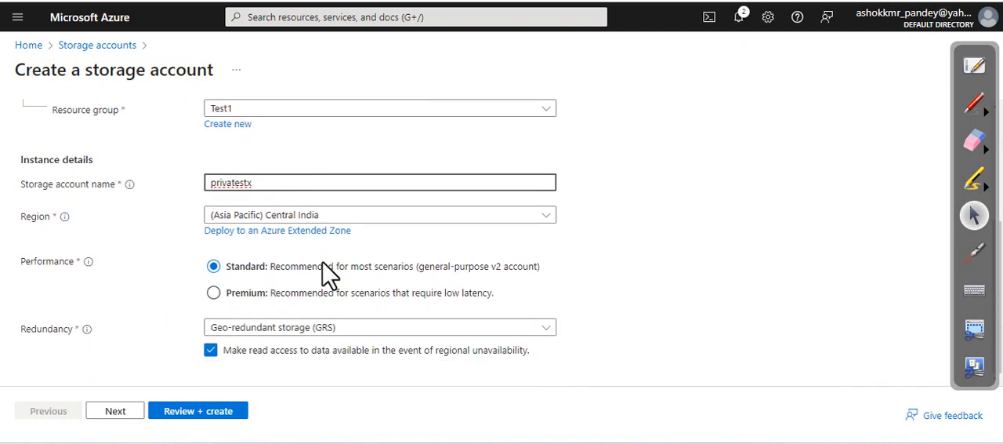
pyautogui.click(193, 416)
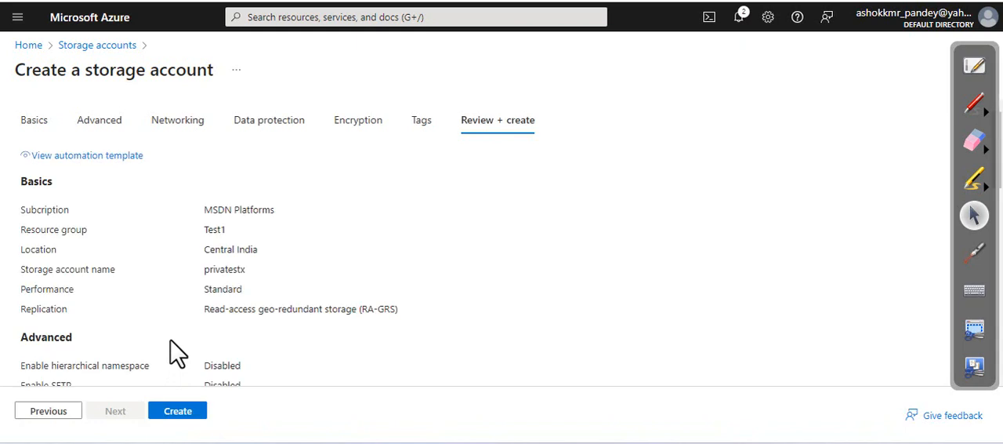
pyautogui.click(178, 412)
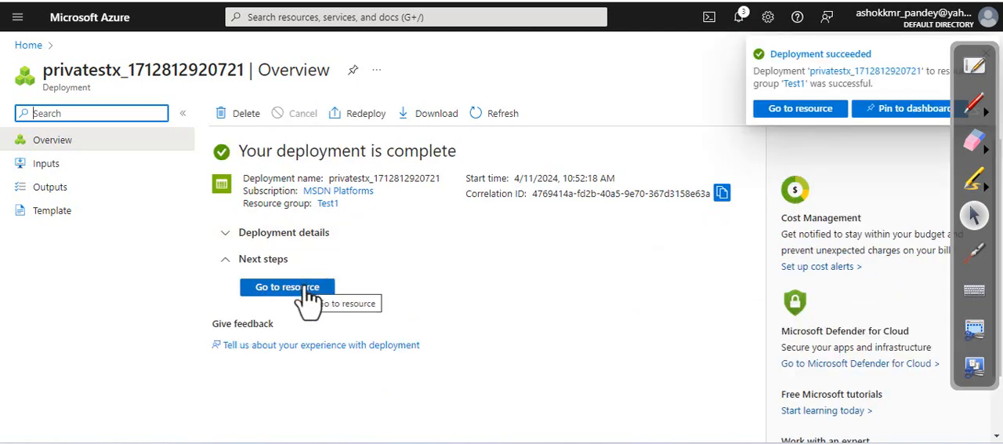
# Open the deployed storage account, change its redundancy to Geo-redundant storage (GRS) and save it
pyautogui.click(309, 289)
pyautogui.scroll(-2, 110, 330)
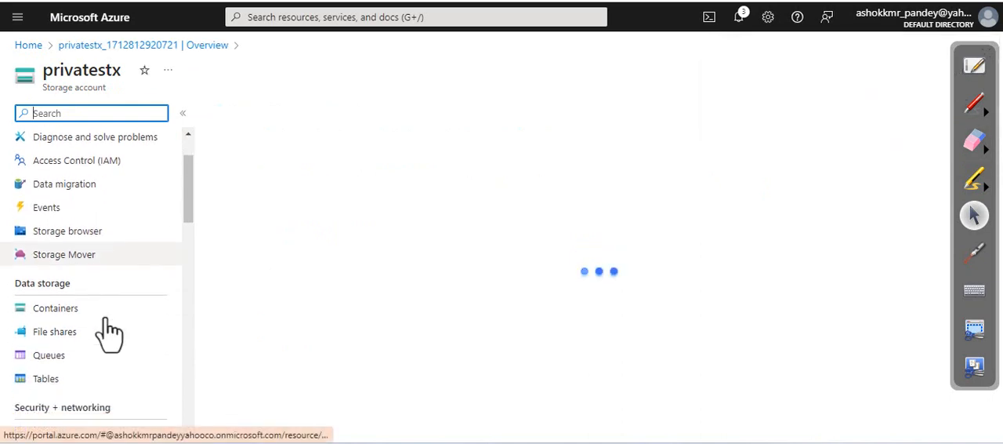
pyautogui.scroll(-1, 110, 329)
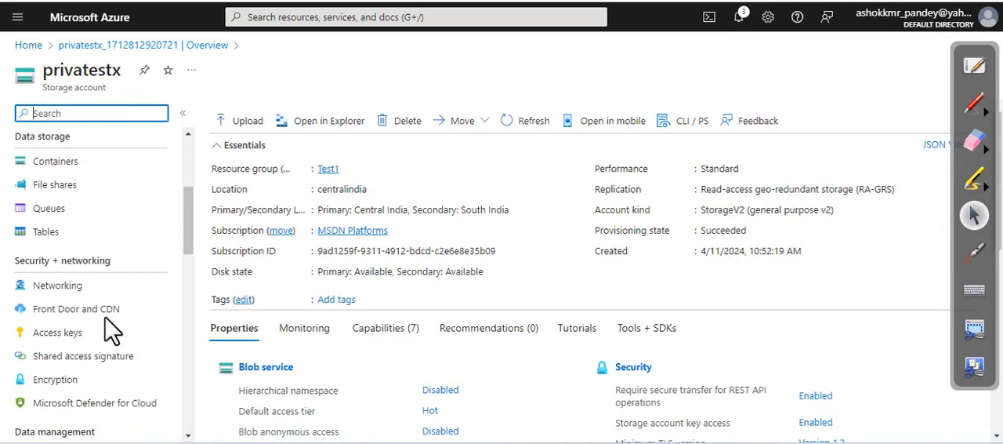
pyautogui.scroll(-4, 147, 228)
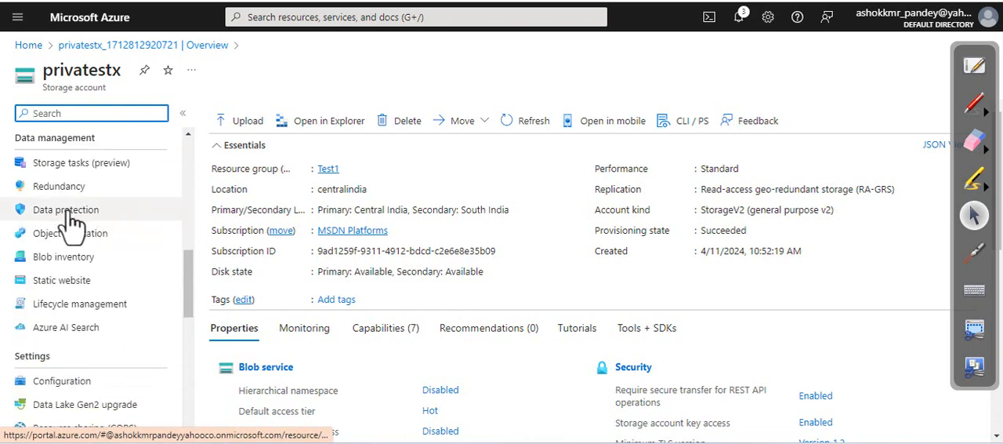
pyautogui.click(131, 188)
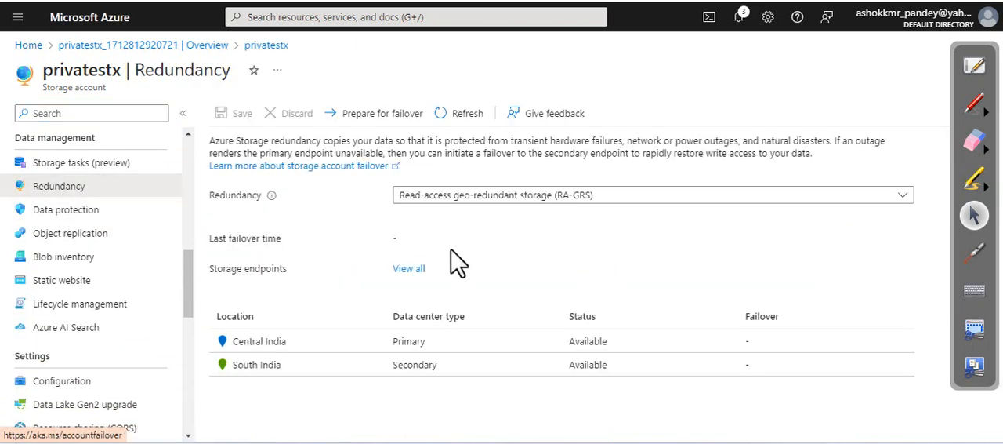
pyautogui.click(447, 196)
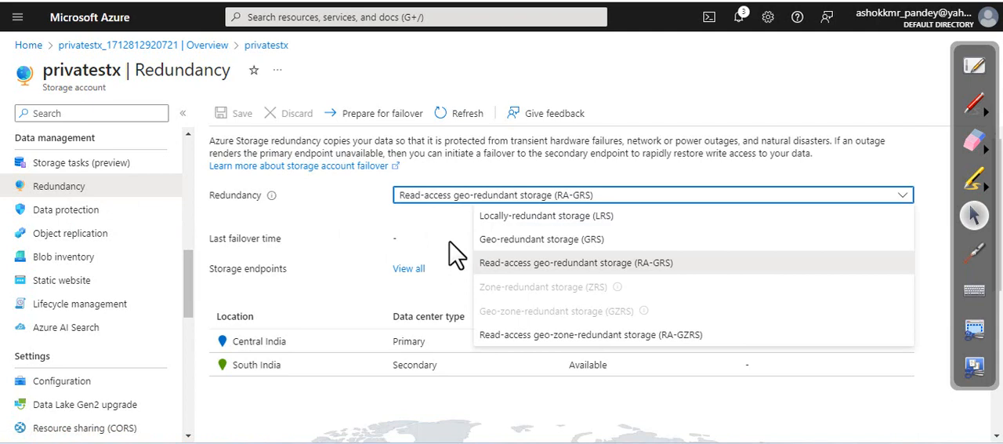
pyautogui.click(518, 240)
pyautogui.click(239, 133)
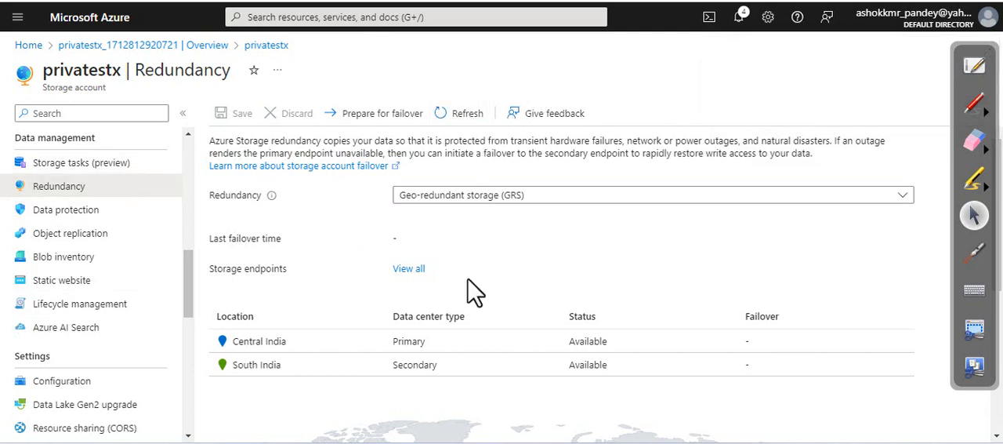
pyautogui.scroll(-3, 375, 249)
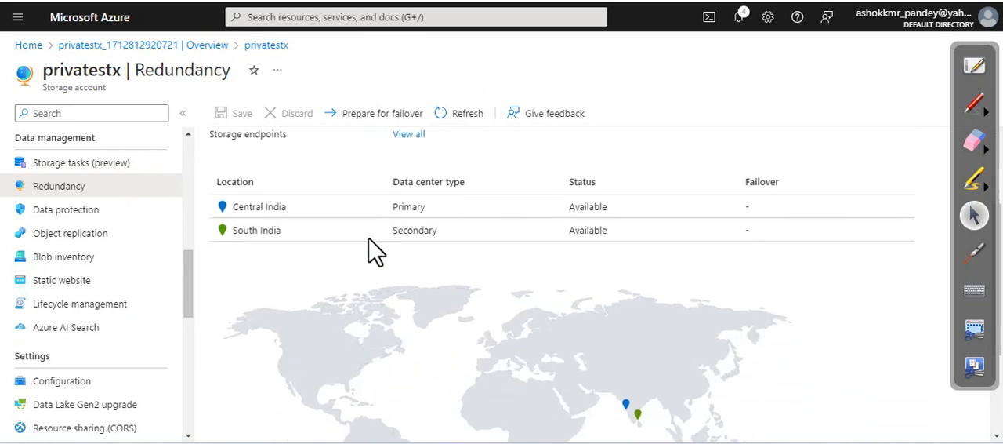
pyautogui.scroll(3, 375, 249)
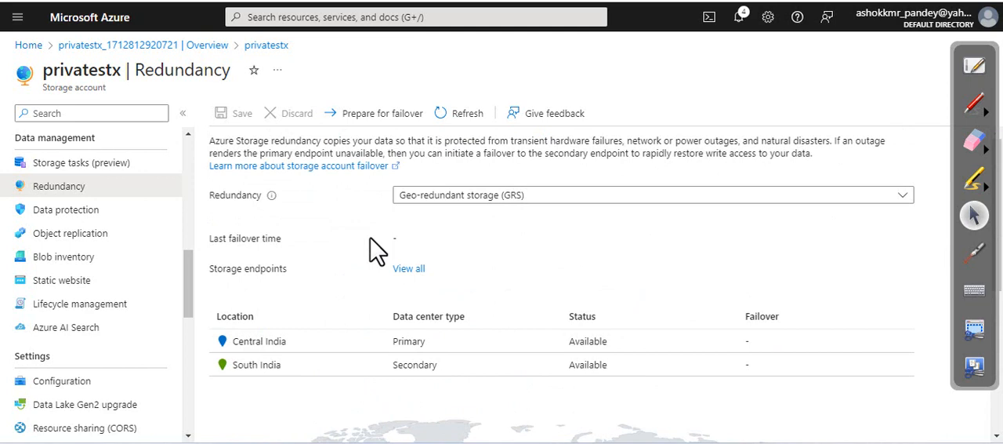
# Go to the storage account's blob containers and start a new container named private
pyautogui.scroll(5, 79, 309)
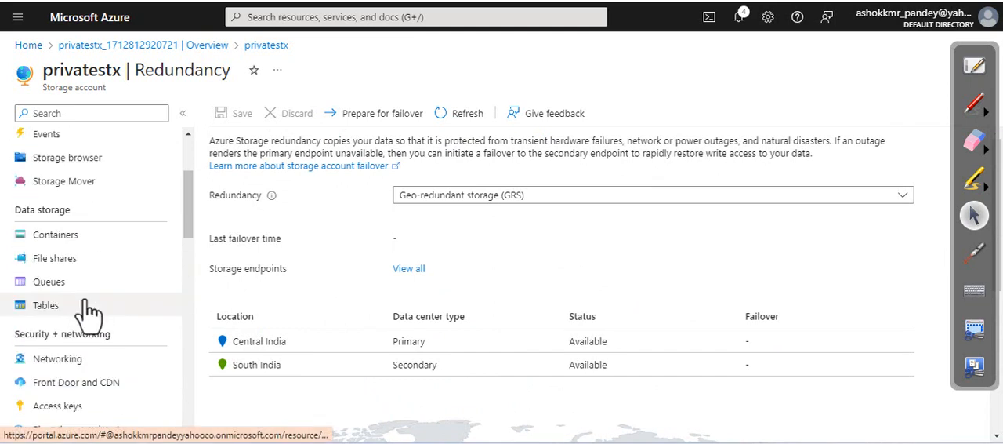
pyautogui.scroll(2, 82, 306)
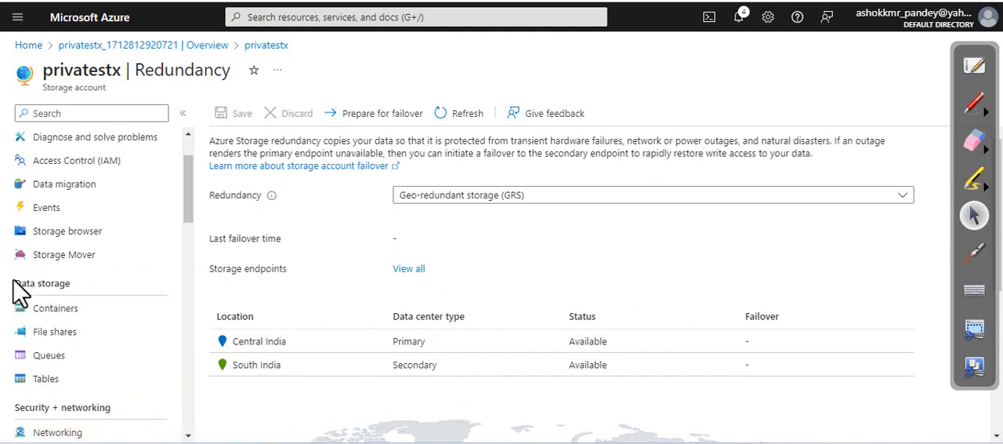
pyautogui.moveTo(12, 282); pyautogui.dragTo(90, 287)
pyautogui.click(93, 310)
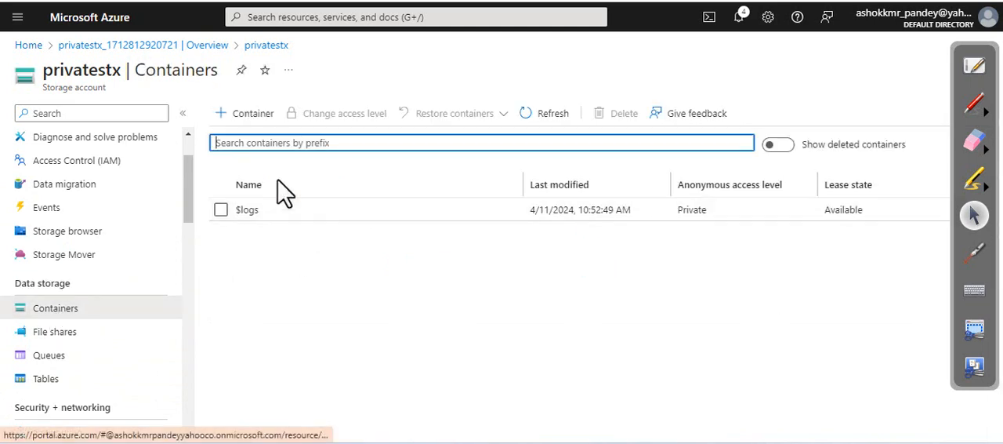
pyautogui.click(261, 118)
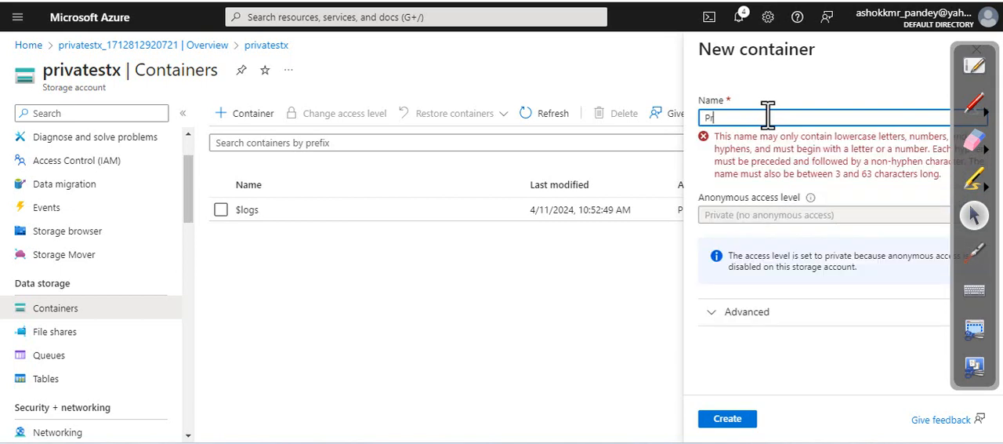
pyautogui.write('te')
pyautogui.press('BackSpace')
pyautogui.press('BackSpace')
pyautogui.press('BackSpace')
pyautogui.press('BackSpace')
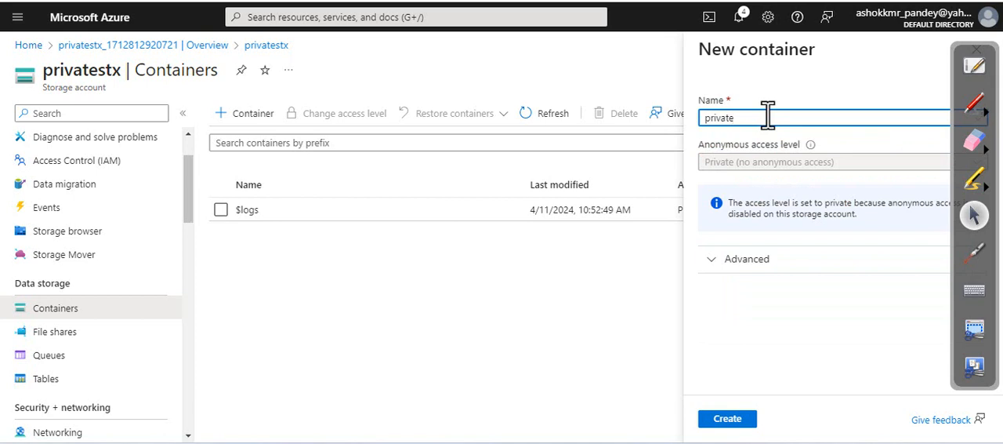
# Check the new container's advanced encryption scope options without changing them, and create the container with private access
pyautogui.click(699, 144)
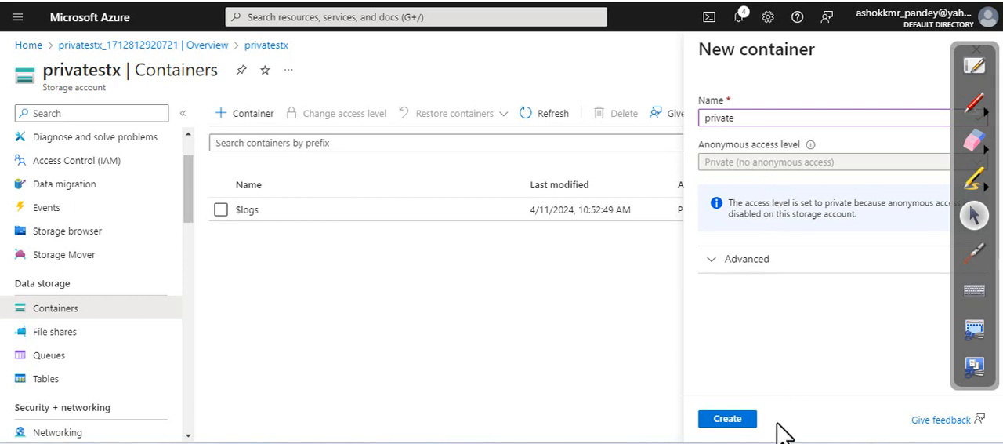
pyautogui.click(721, 258)
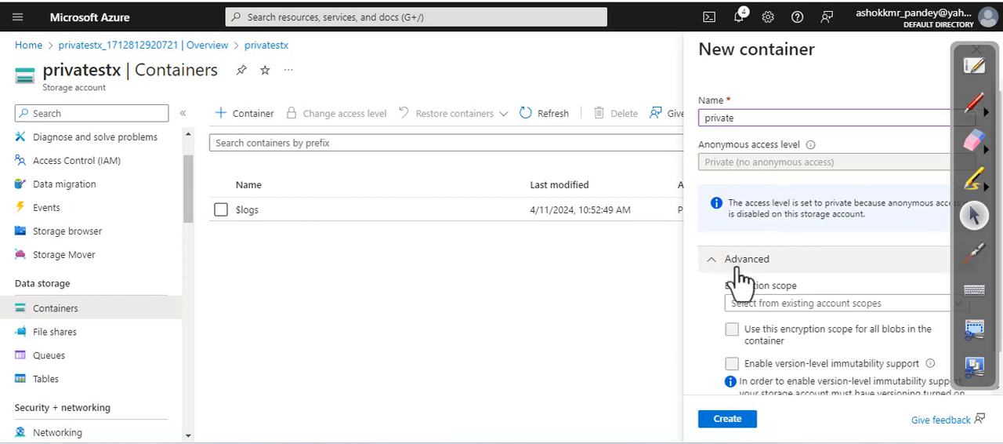
pyautogui.scroll(-1, 725, 259)
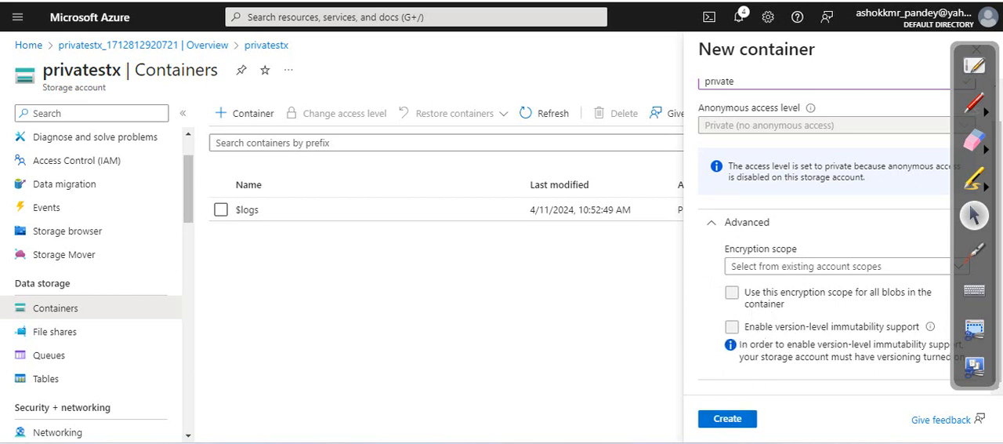
pyautogui.click(769, 268)
pyautogui.click(768, 269)
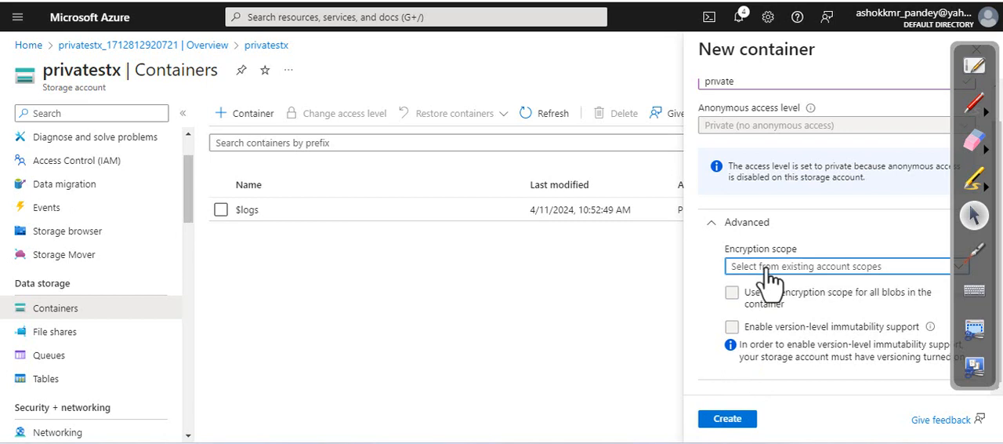
pyautogui.click(698, 291)
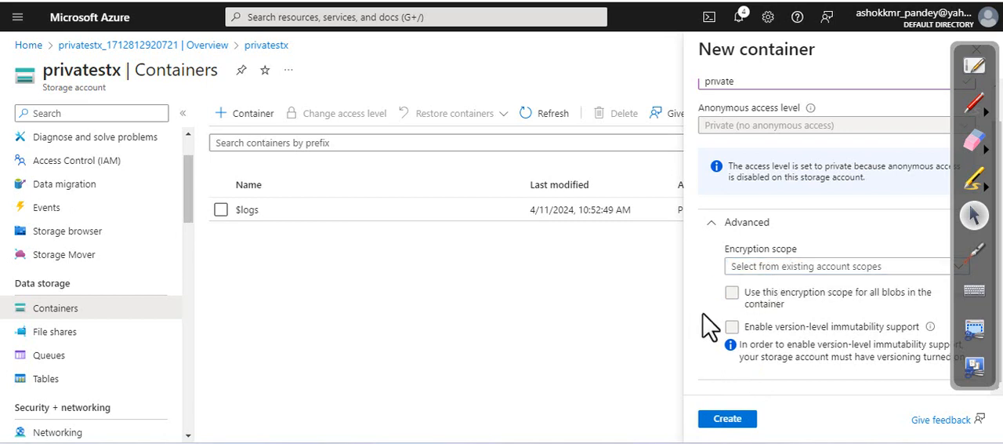
pyautogui.click(718, 417)
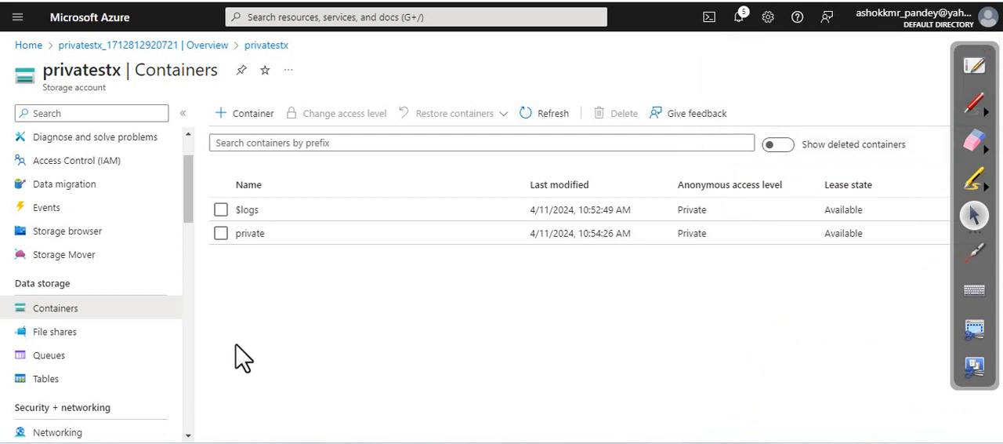
# Open the private container and upload the file LotusTemple.jpg, allowing existing files to be overwritten
pyautogui.click(249, 233)
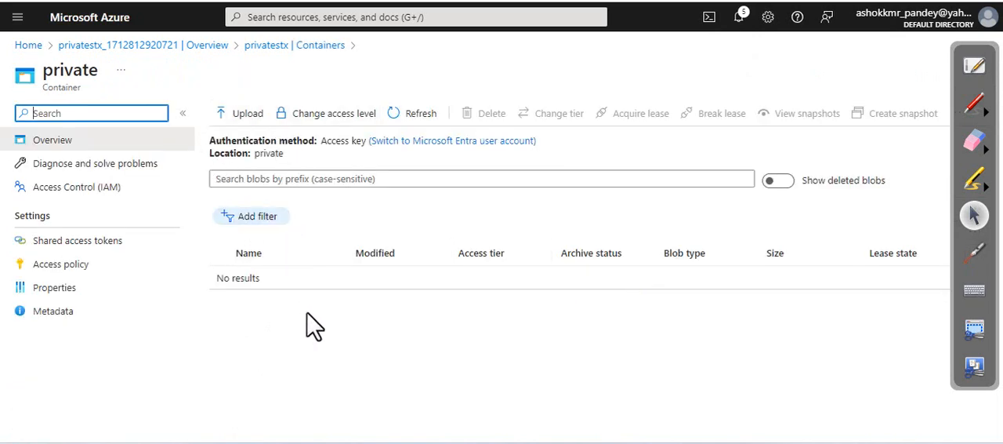
pyautogui.click(243, 119)
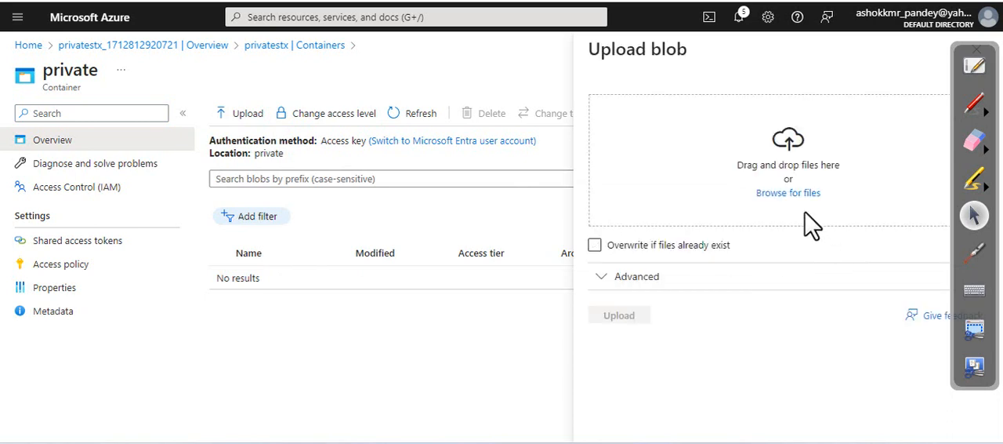
pyautogui.click(789, 193)
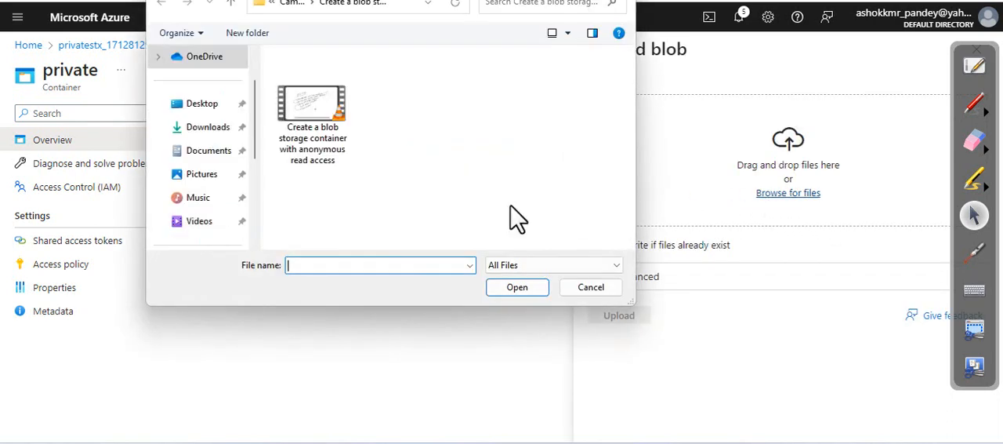
pyautogui.click(599, 290)
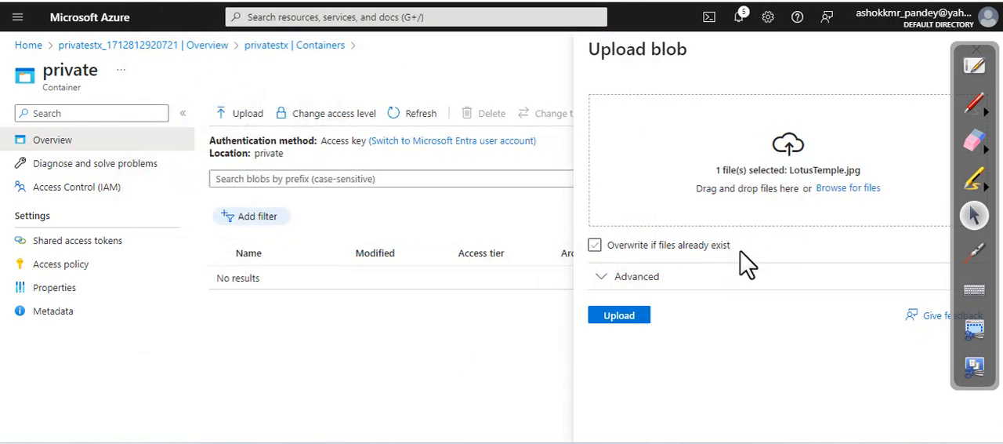
pyautogui.click(618, 322)
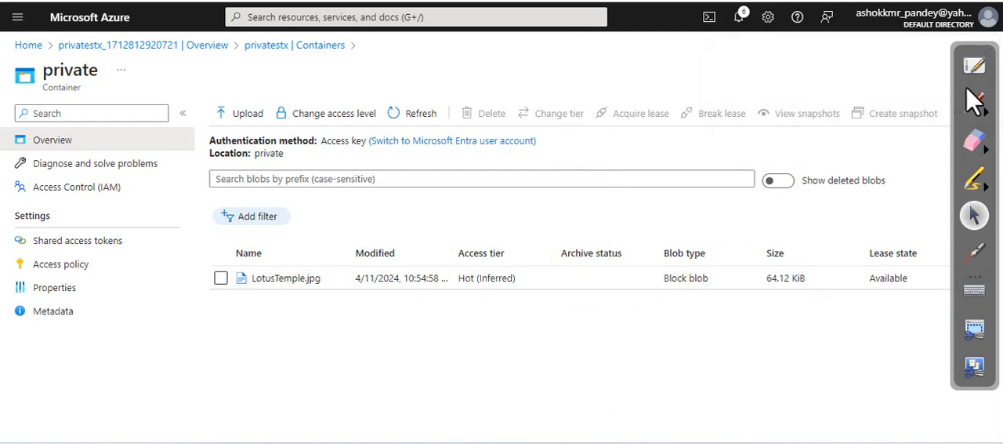
pyautogui.click(981, 55)
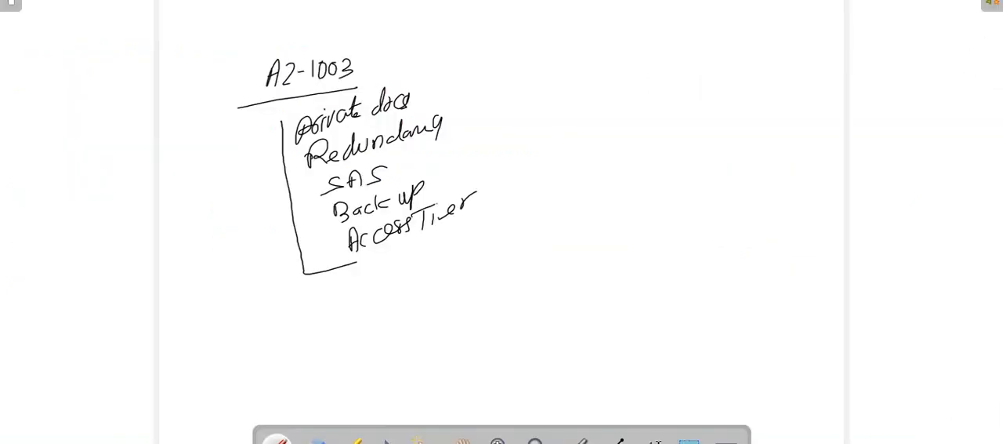
pyautogui.click(957, 2)
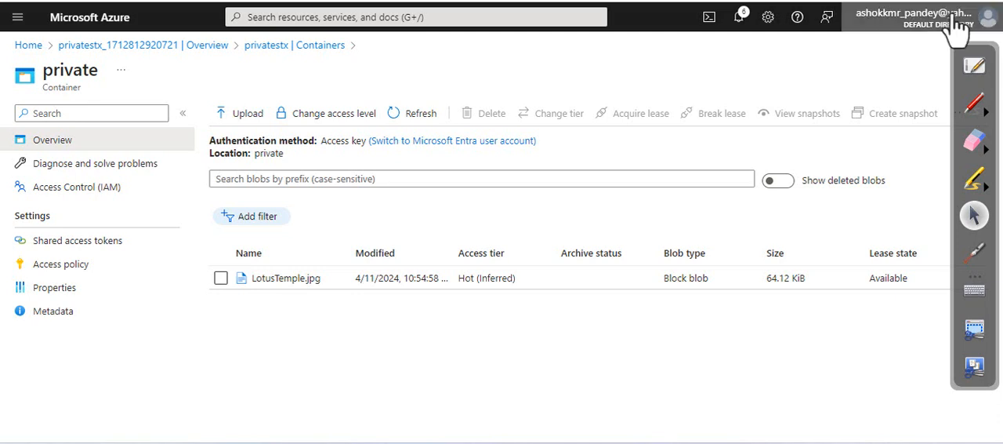
pyautogui.moveTo(971, 48)
pyautogui.mouseDown()
pyautogui.moveTo(985, 316)
pyautogui.moveTo(859, 179)
pyautogui.moveTo(23, 1)
pyautogui.moveTo(71, 56)
pyautogui.moveTo(68, 1)
pyautogui.moveTo(23, 1)
pyautogui.moveTo(1, 16)
pyautogui.moveTo(91, 37)
pyautogui.moveTo(39, 1)
pyautogui.mouseUp()
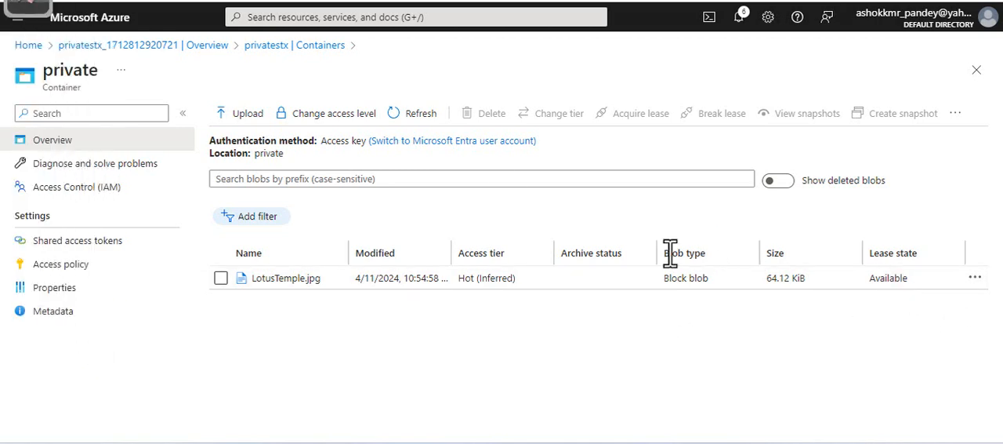
# Open the LotusTemple.jpg blob, copy its URL and look it up with a Google search in a new browser tab
pyautogui.click(303, 279)
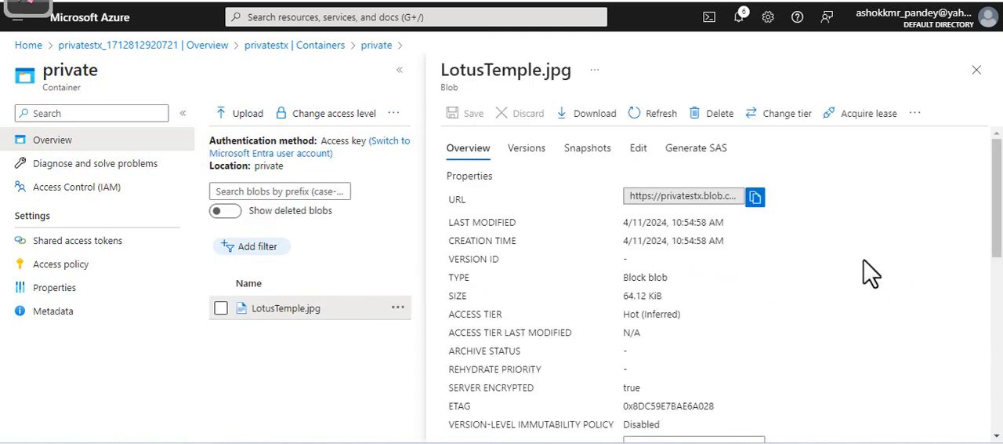
pyautogui.click(755, 198)
pyautogui.click(755, 200)
pyautogui.hotkey('ctrl', 't')
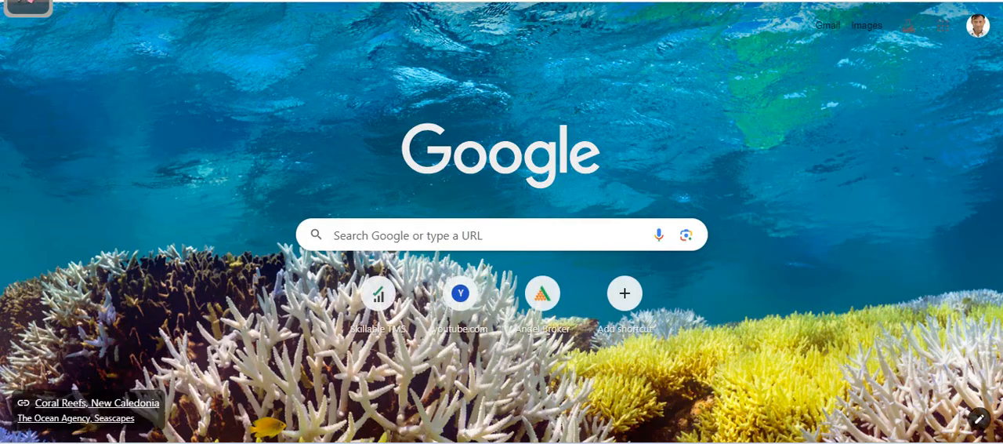
pyautogui.hotkey('ctrl', 'v')
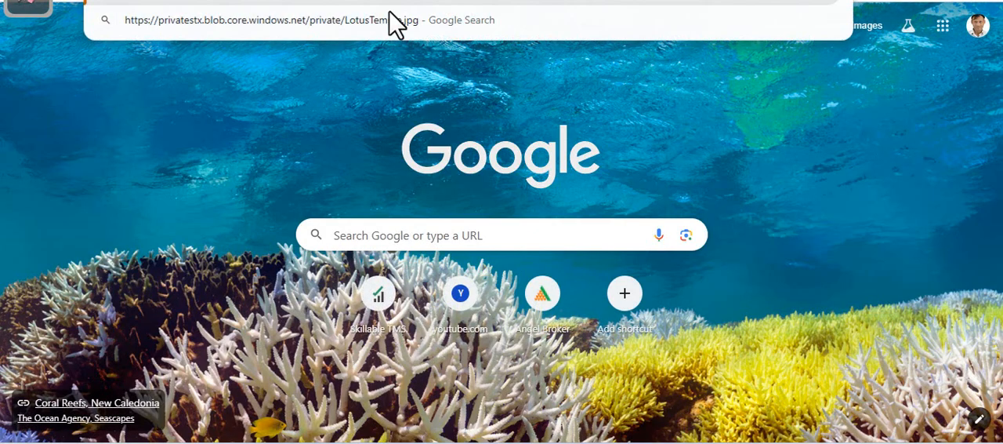
pyautogui.click(307, 29)
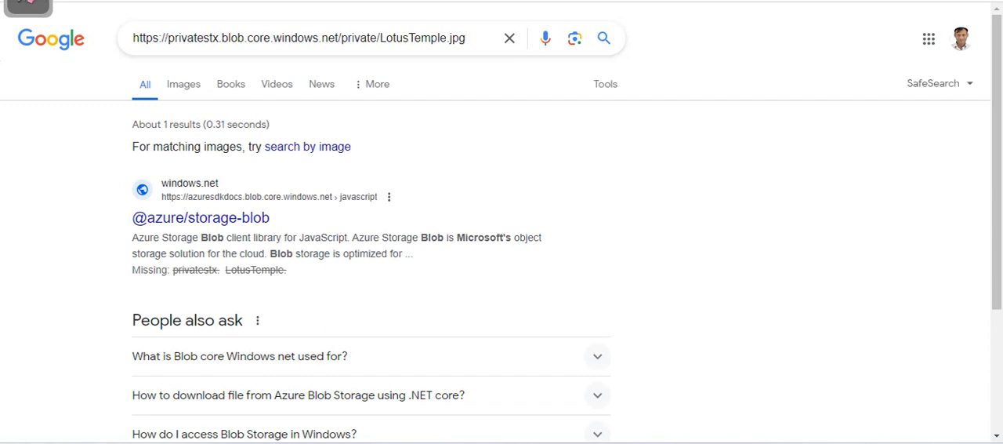
pyautogui.hotkey('ctrl', 'shift', 'Tab')
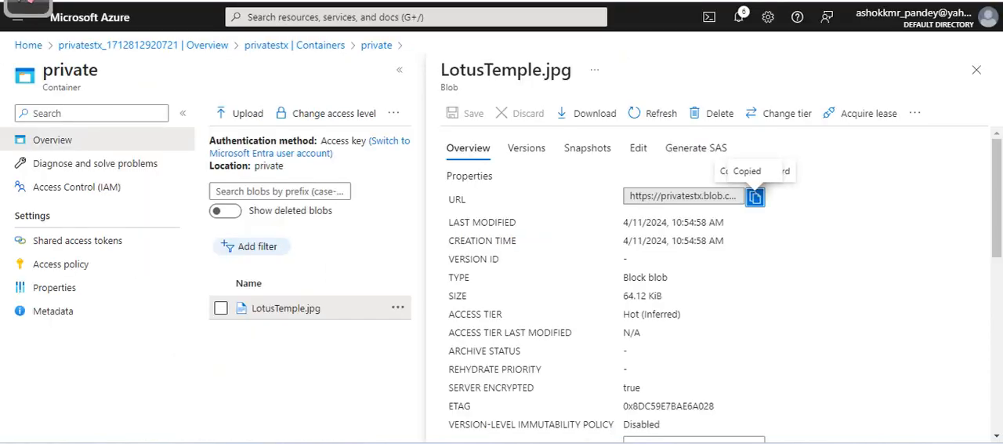
# Copy the LotusTemple.jpg blob URL again, load it directly in a new browser tab and examine the response to anonymous access
pyautogui.hotkey('ctrl', 't')
pyautogui.hotkey('ctrl', 'w')
pyautogui.click(755, 196)
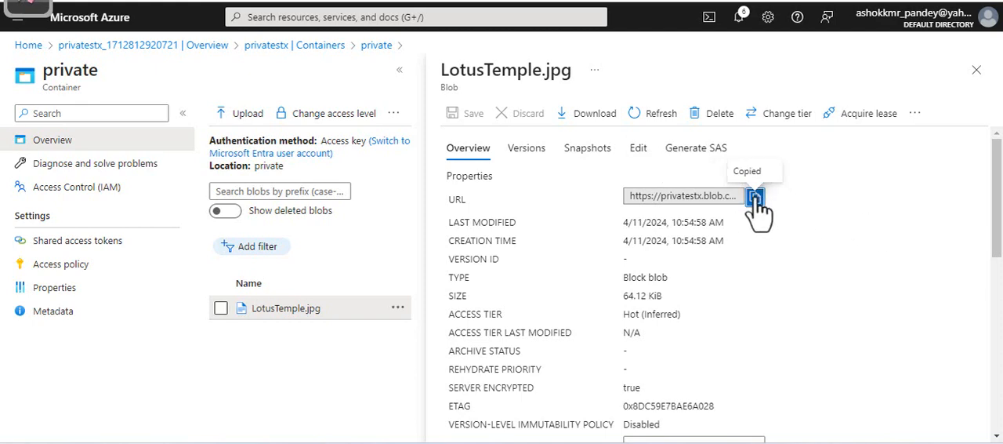
pyautogui.hotkey('ctrl', 't')
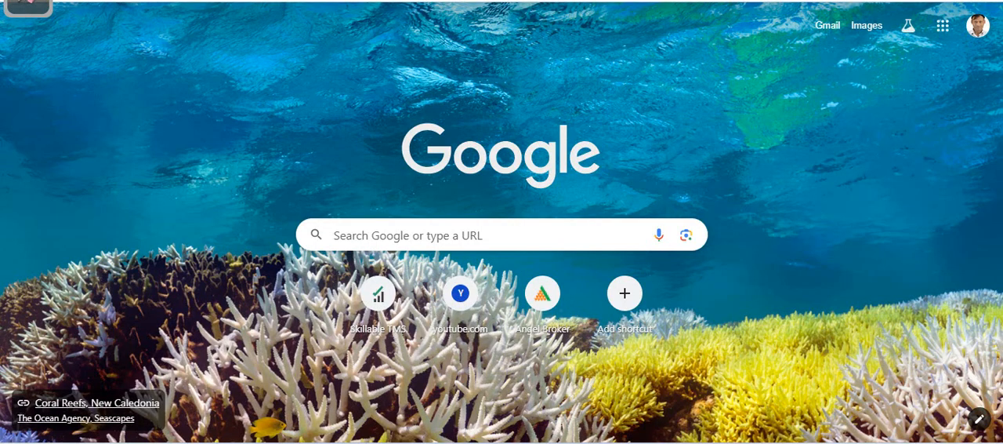
pyautogui.hotkey('ctrl', 'l')
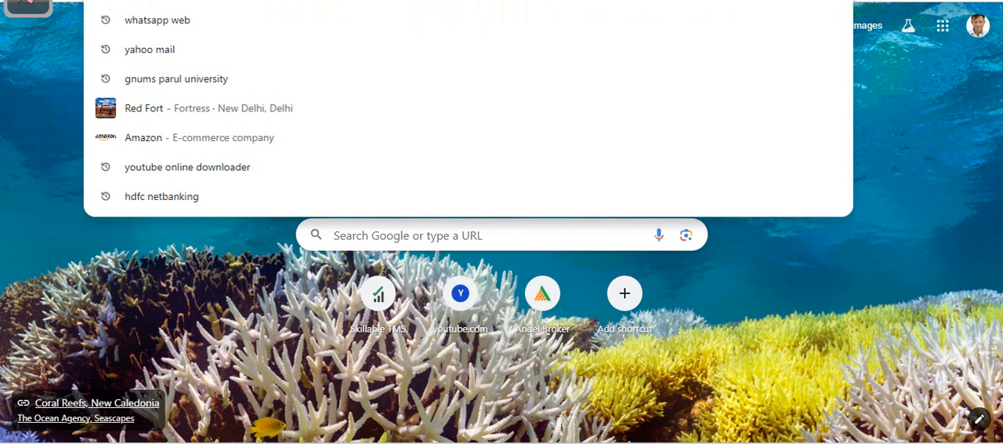
pyautogui.hotkey('ctrl', 'v')
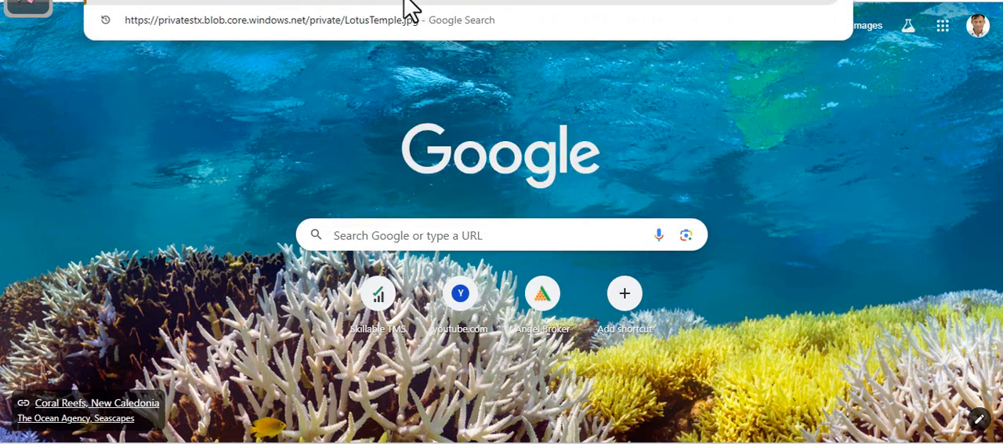
pyautogui.press('Return')
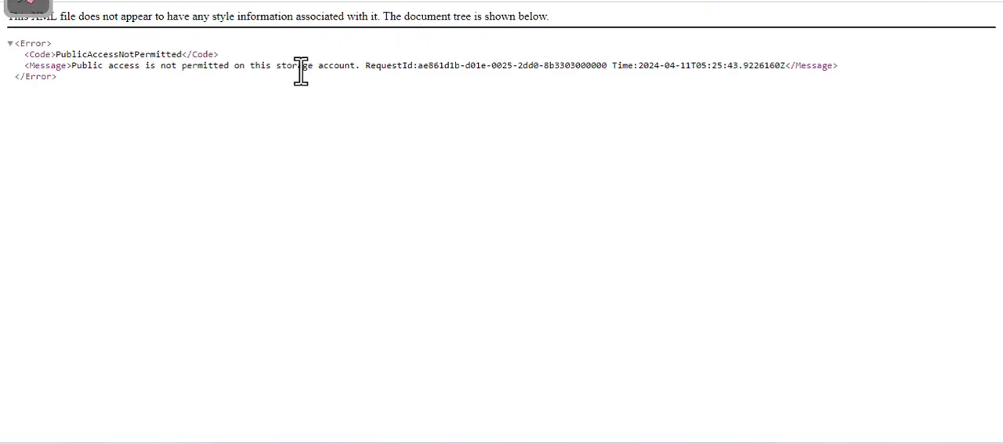
pyautogui.moveTo(12, 45); pyautogui.dragTo(53, 84)
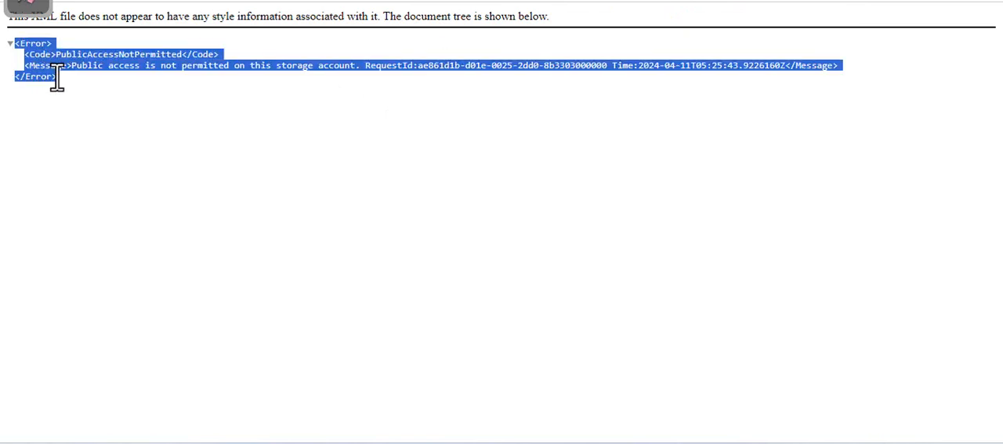
pyautogui.click(152, 123)
pyautogui.moveTo(126, 17); pyautogui.dragTo(566, 31)
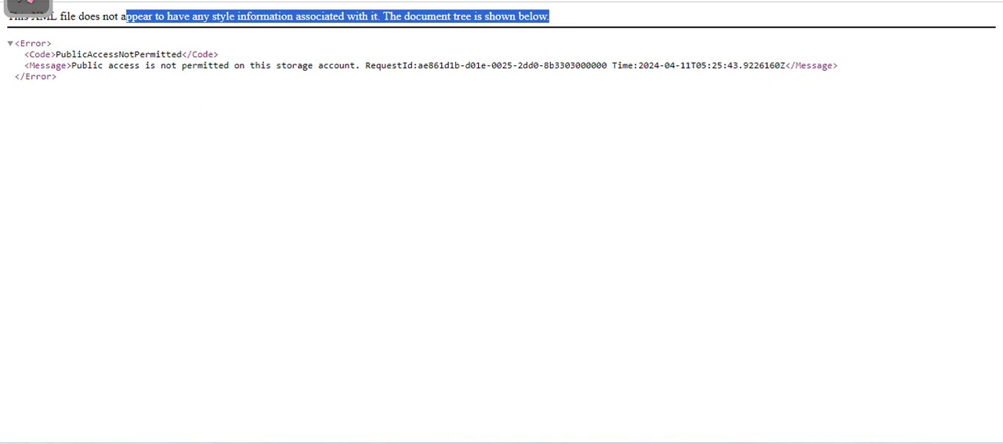
# Return to the blob in Azure and generate its SAS token and URL, keeping Account key signing with Key 1, Read permission and HTTPS only
pyautogui.click(142, 1)
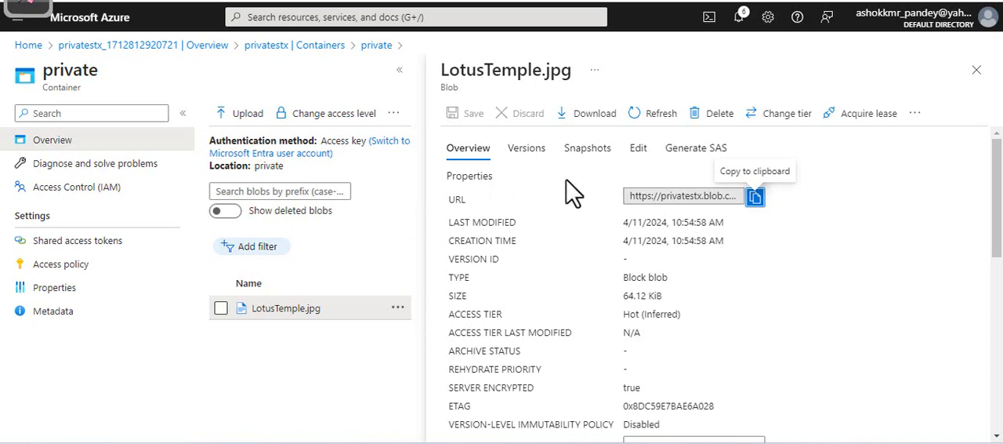
pyautogui.click(694, 152)
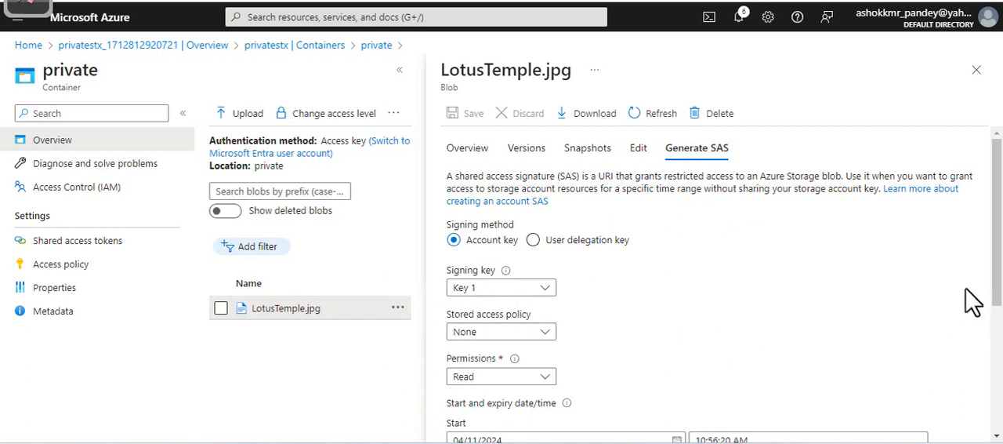
pyautogui.moveTo(992, 262); pyautogui.dragTo(1000, 340)
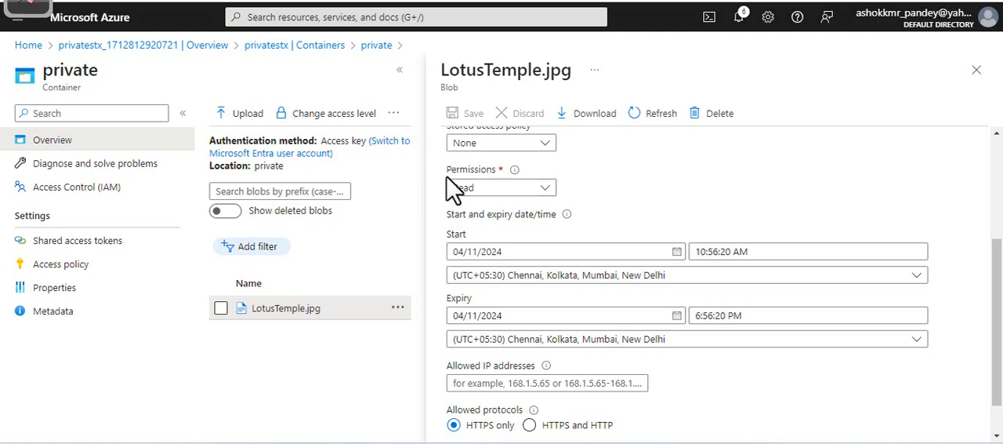
pyautogui.click(546, 192)
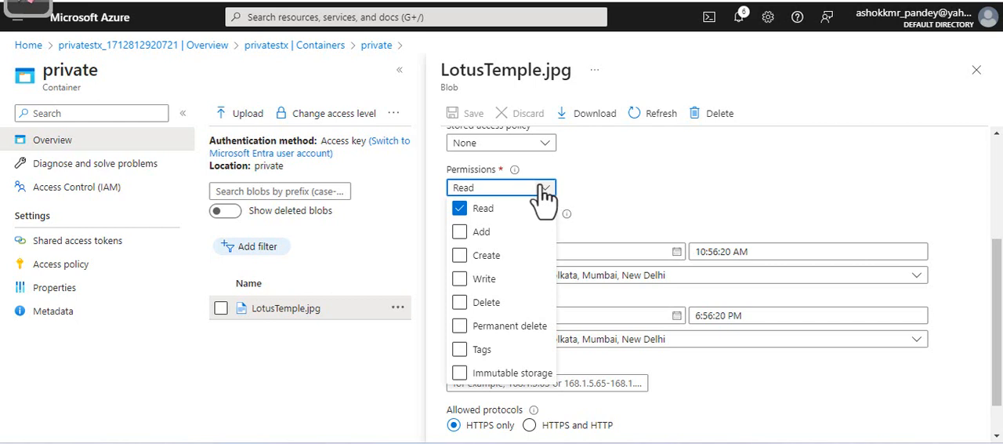
pyautogui.click(580, 173)
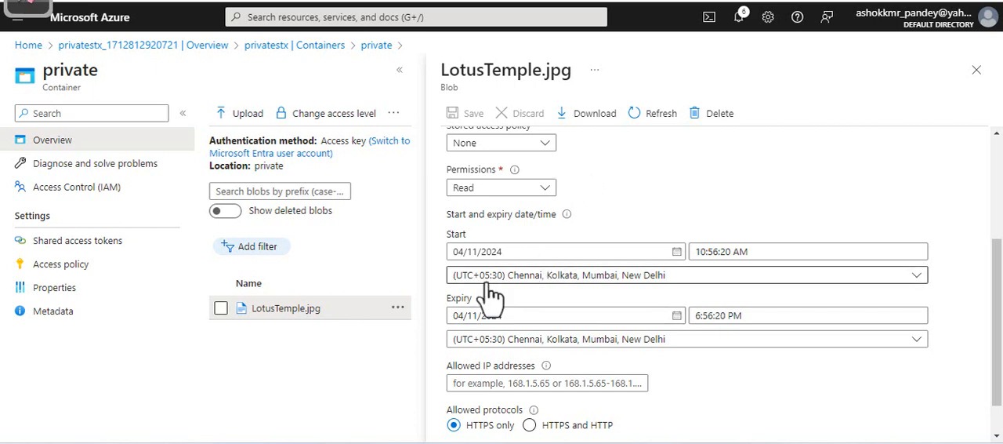
pyautogui.moveTo(446, 235); pyautogui.dragTo(466, 240)
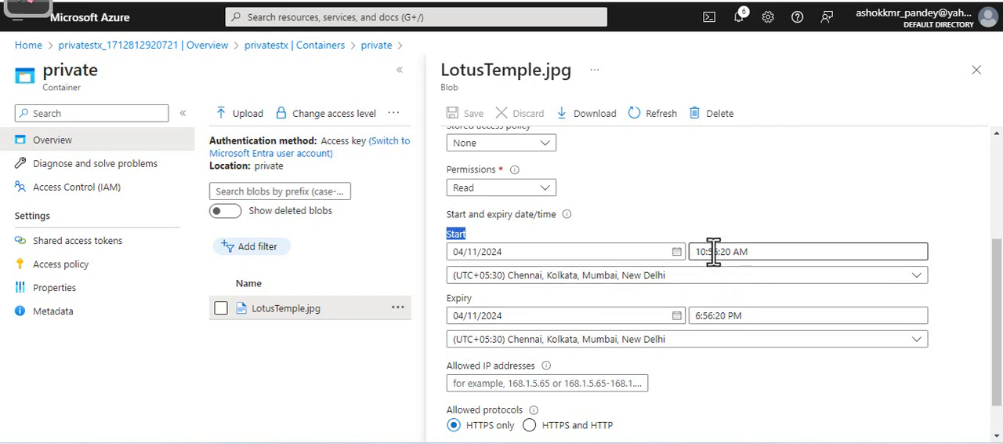
pyautogui.moveTo(699, 251); pyautogui.dragTo(745, 251)
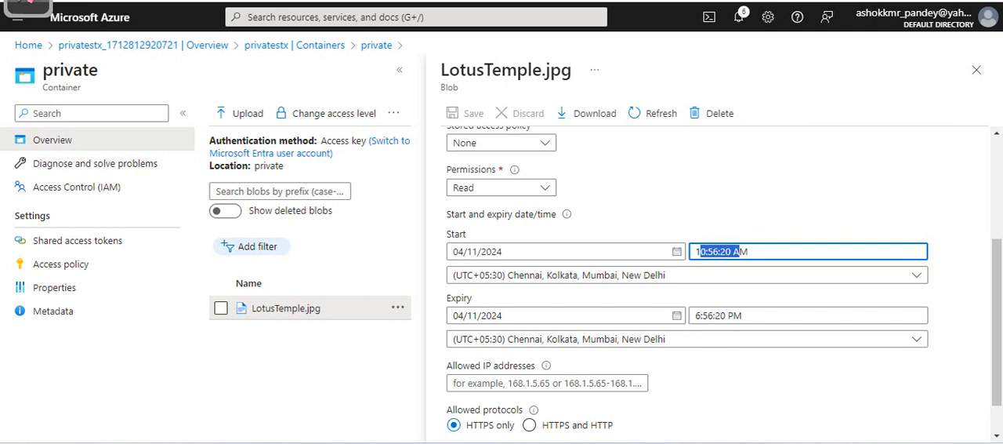
pyautogui.scroll(-2, 997, 288)
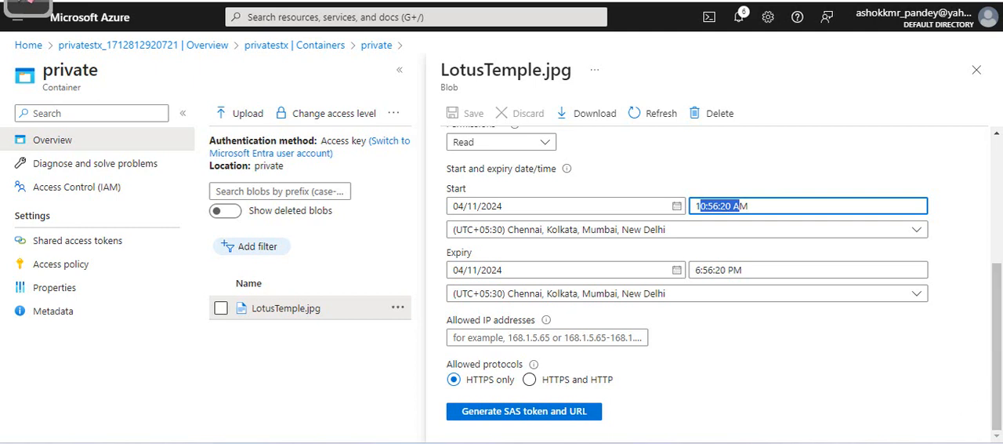
pyautogui.click(531, 413)
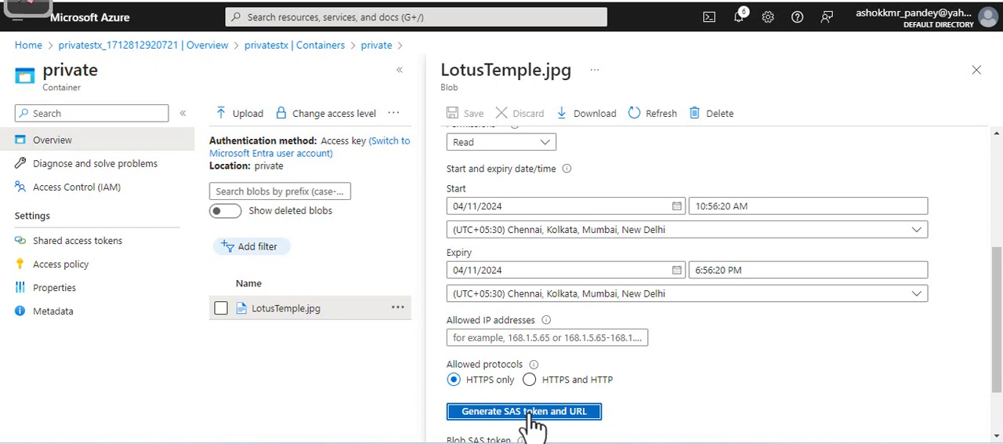
pyautogui.click(997, 426)
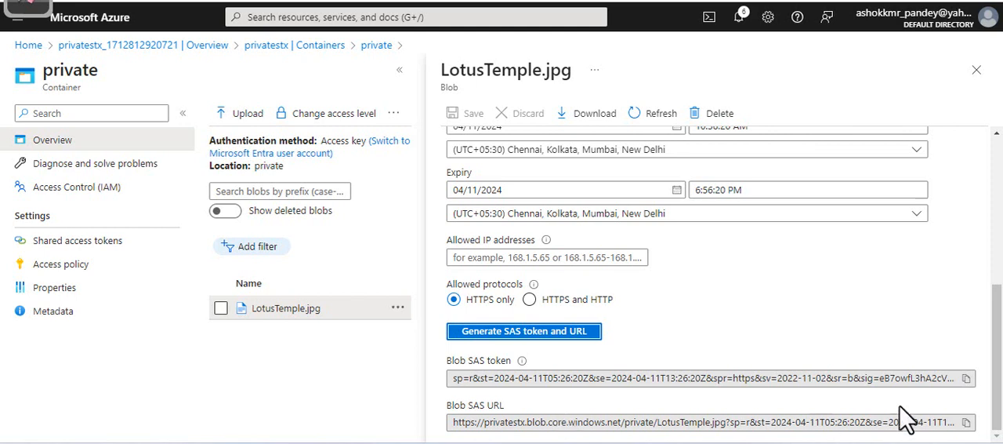
# Copy the Blob SAS URL and load it in a new browser tab to test access, and close the LotusTemple.jpg details in Azure
pyautogui.click(967, 422)
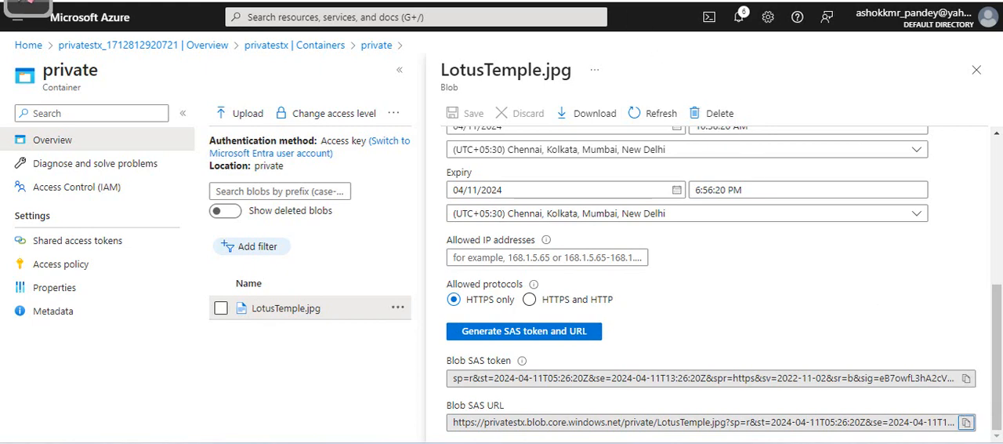
pyautogui.hotkey('ctrl', 't')
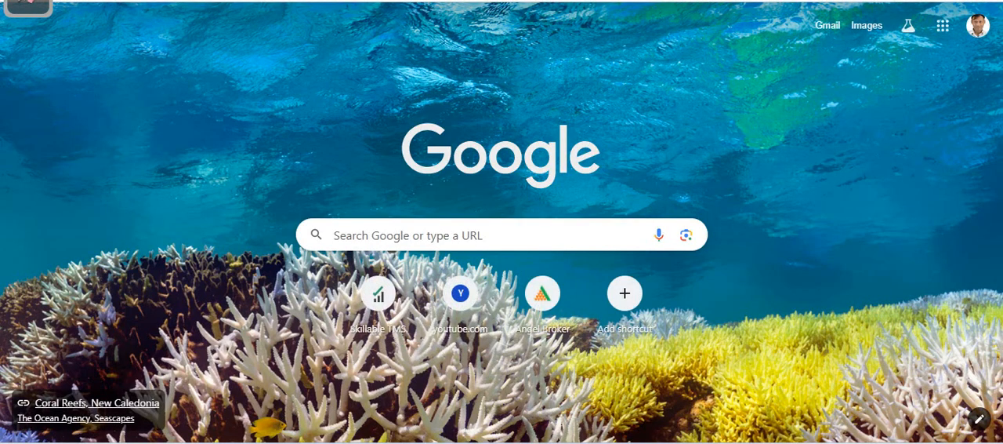
pyautogui.hotkey('ctrl', 'v')
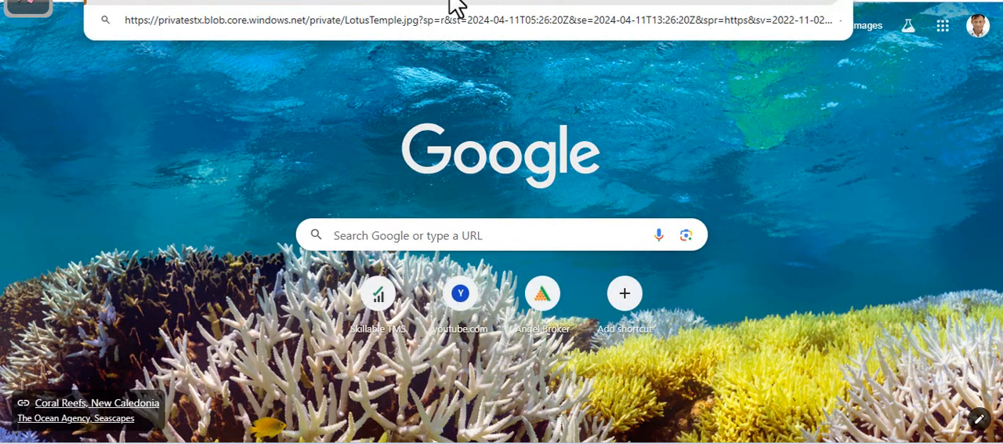
pyautogui.press('Return')
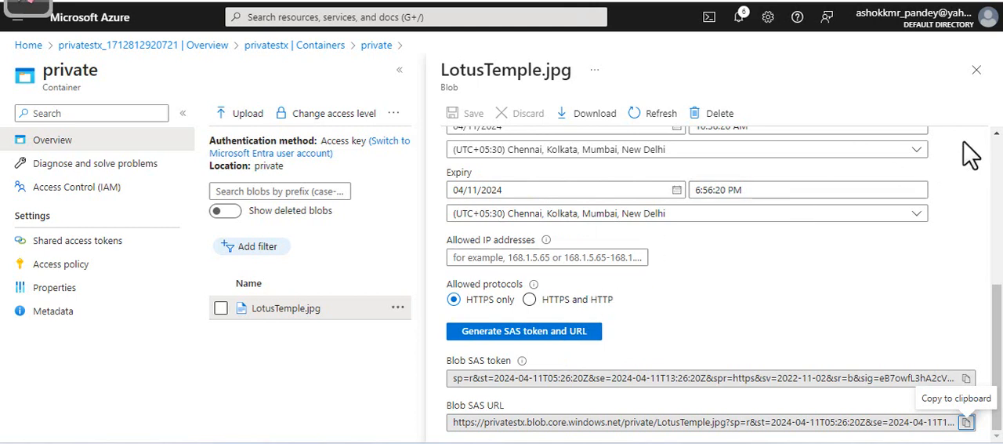
pyautogui.click(977, 71)
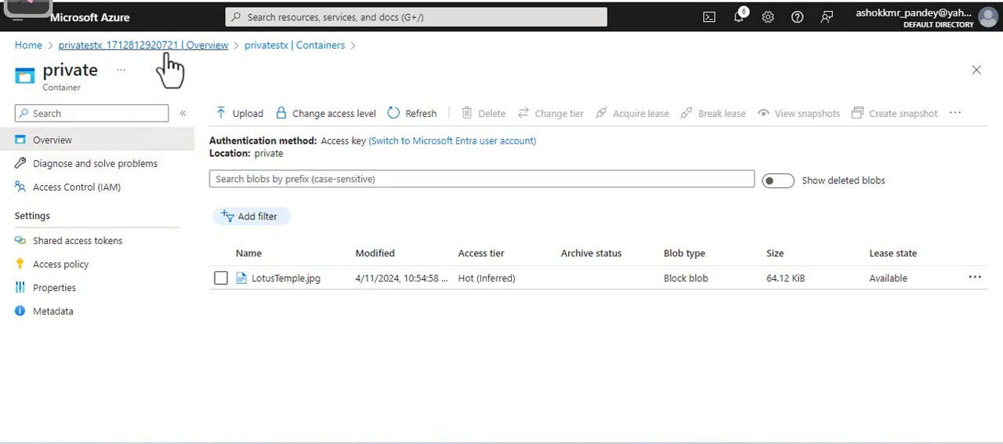
# Return to the privatestx storage account overview and open the Default access tier setting from its Blob service properties
pyautogui.click(106, 51)
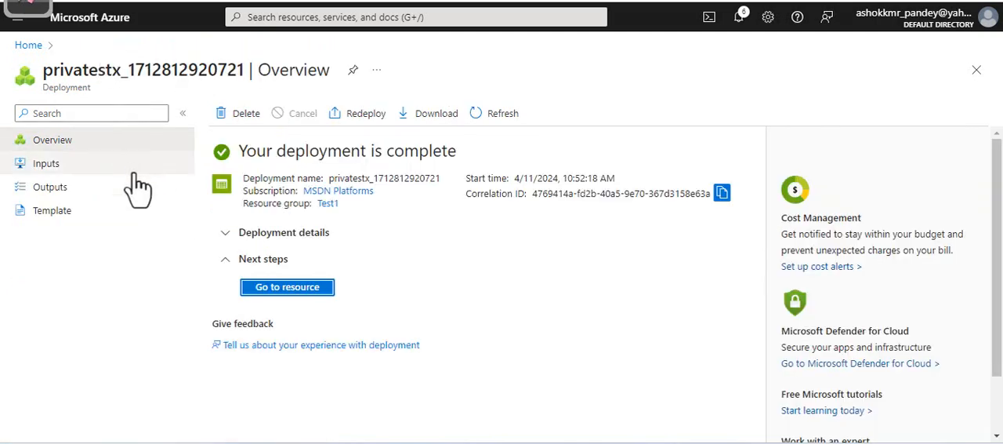
pyautogui.click(311, 290)
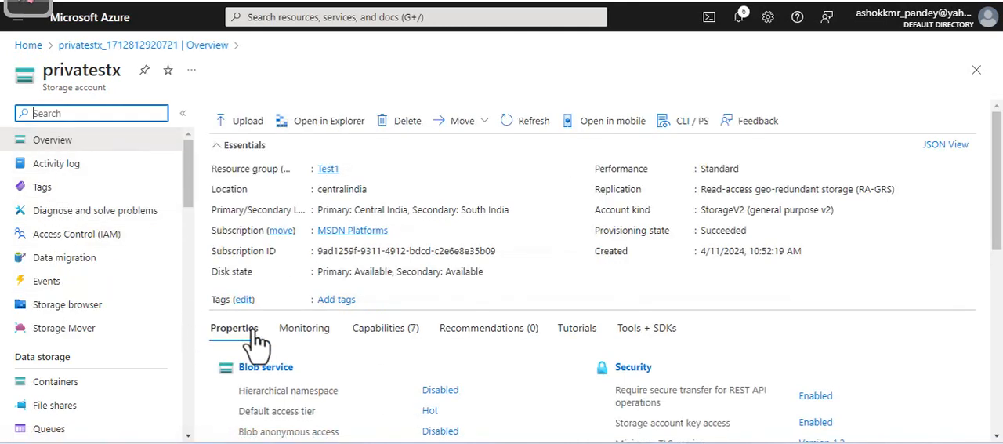
pyautogui.scroll(-2, 310, 348)
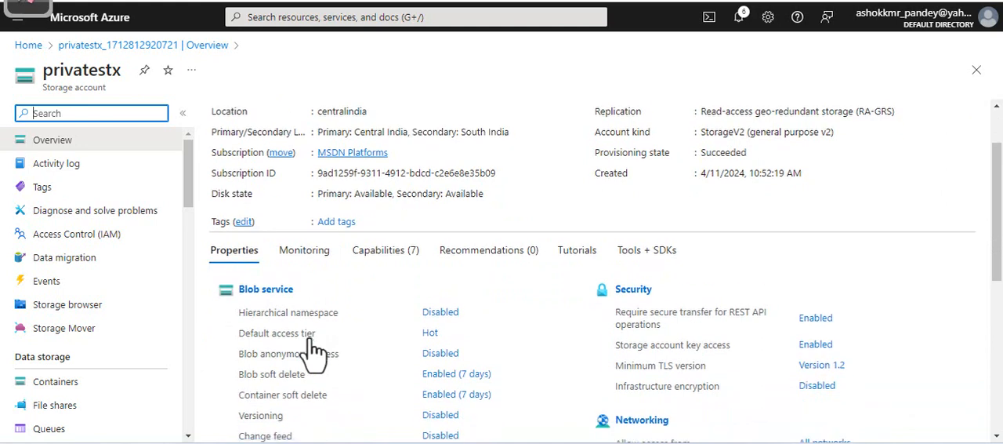
pyautogui.scroll(-2, 345, 351)
pyautogui.scroll(2, 376, 352)
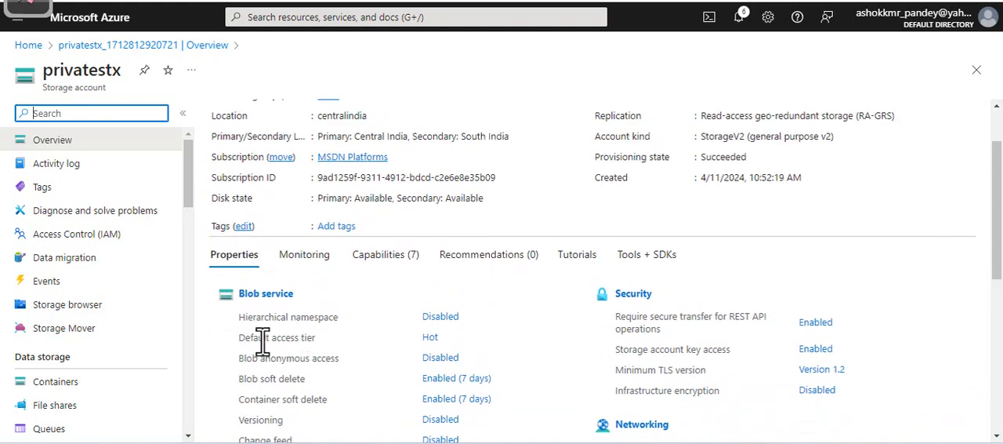
pyautogui.moveTo(245, 337); pyautogui.dragTo(317, 339)
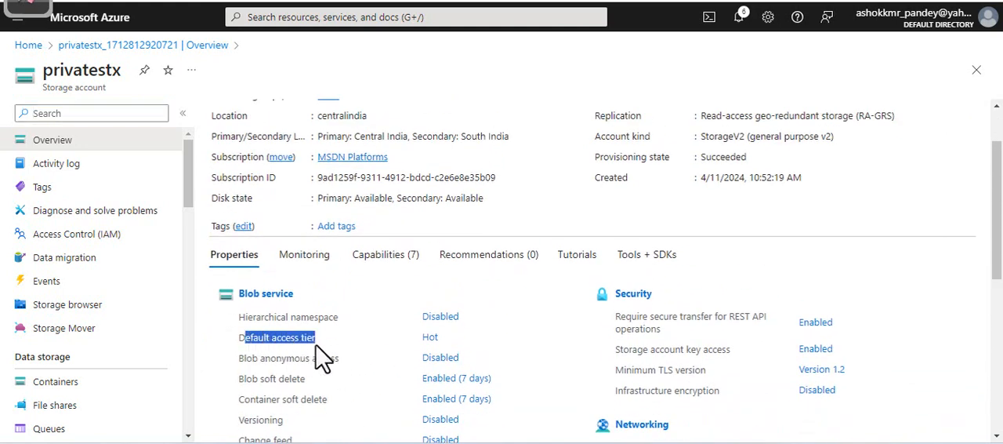
pyautogui.click(430, 337)
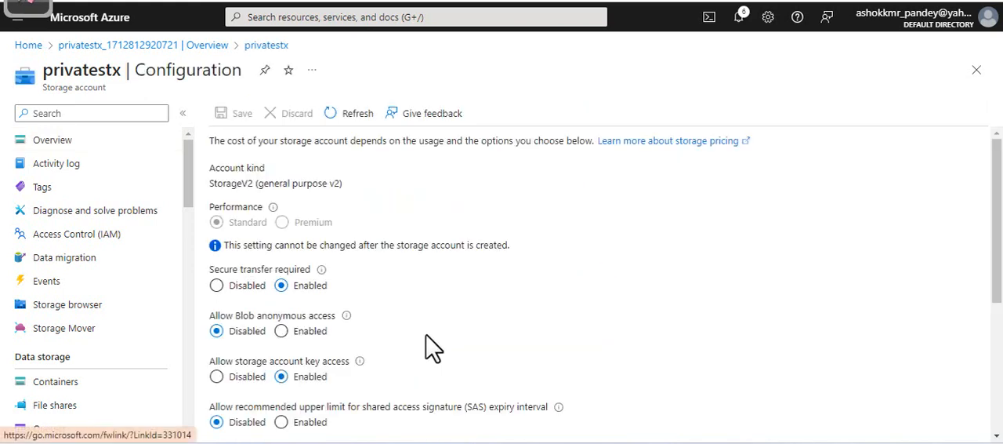
# Examine the privatestx configuration settings down to the default blob access tier options
pyautogui.scroll(-4, 431, 347)
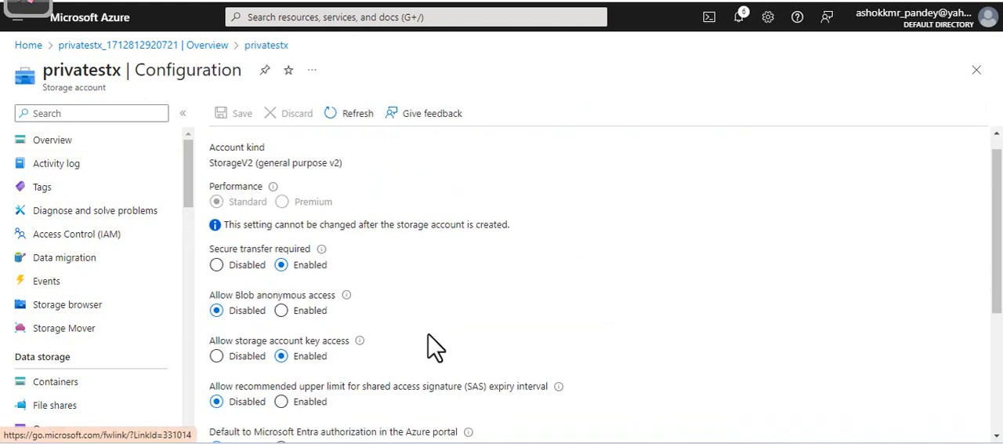
pyautogui.scroll(2, 432, 347)
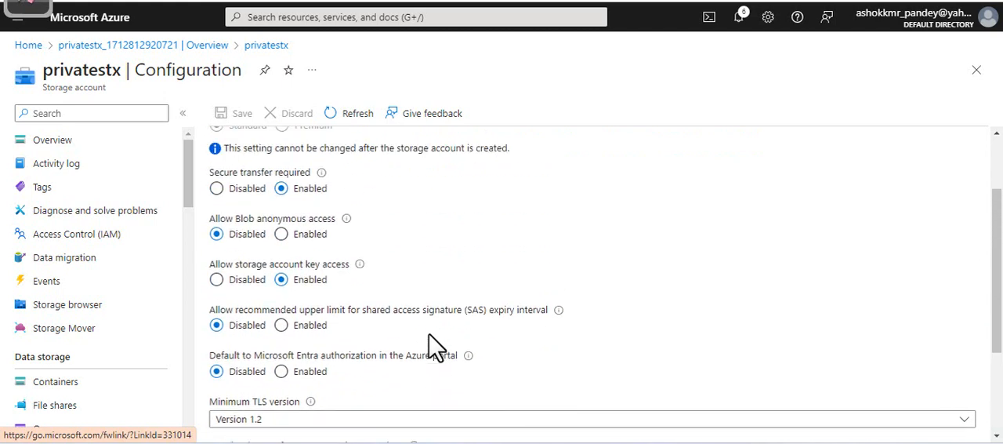
pyautogui.scroll(-4, 436, 345)
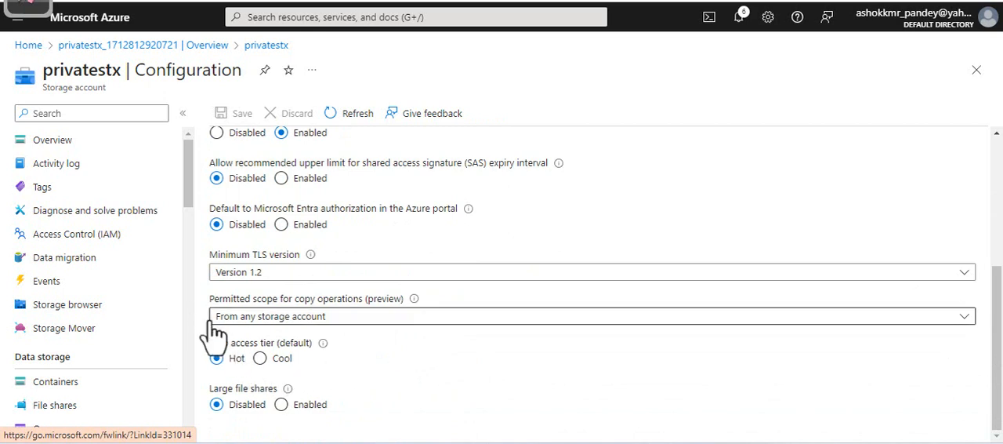
pyautogui.moveTo(209, 343); pyautogui.dragTo(314, 357)
pyautogui.click(384, 367)
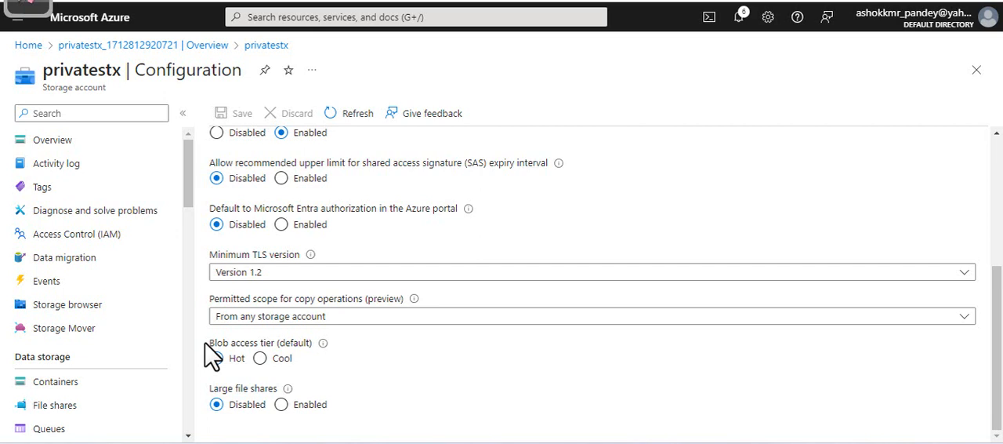
# Open the Azure portal home in a new browser tab and go to the public container of the publicaccex storage account
pyautogui.rightClick(138, 30)
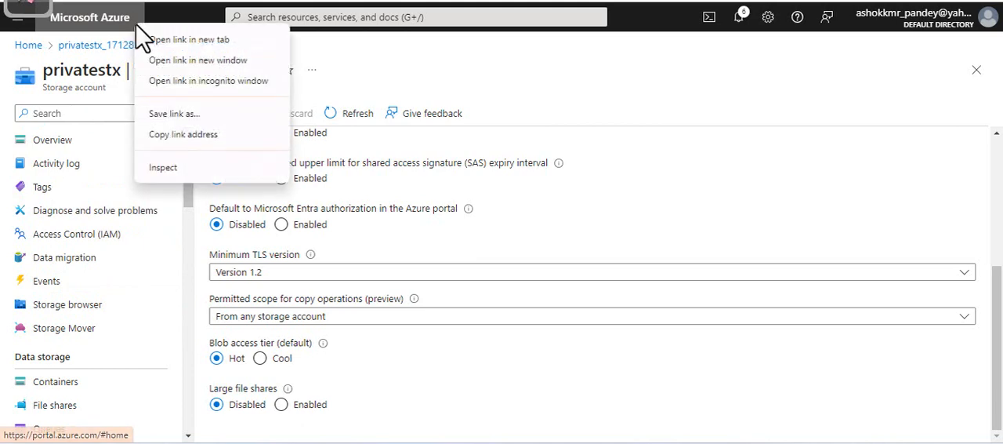
pyautogui.click(252, 41)
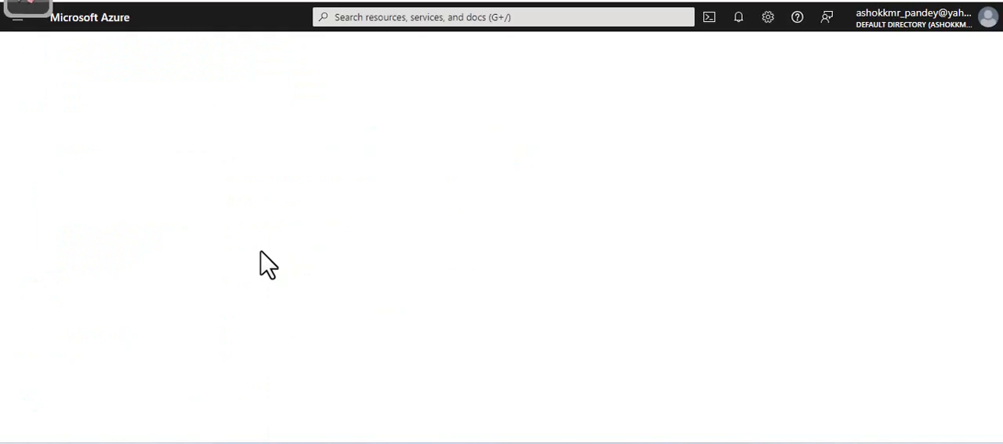
pyautogui.click(222, 149)
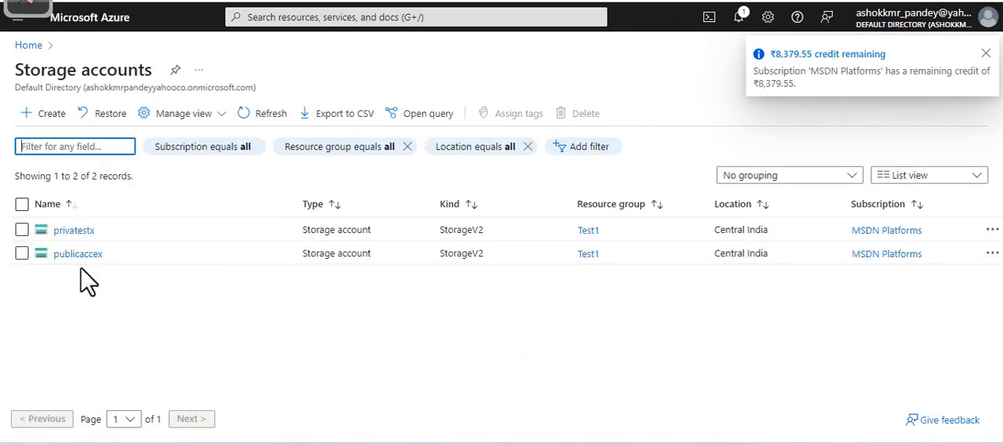
pyautogui.click(78, 254)
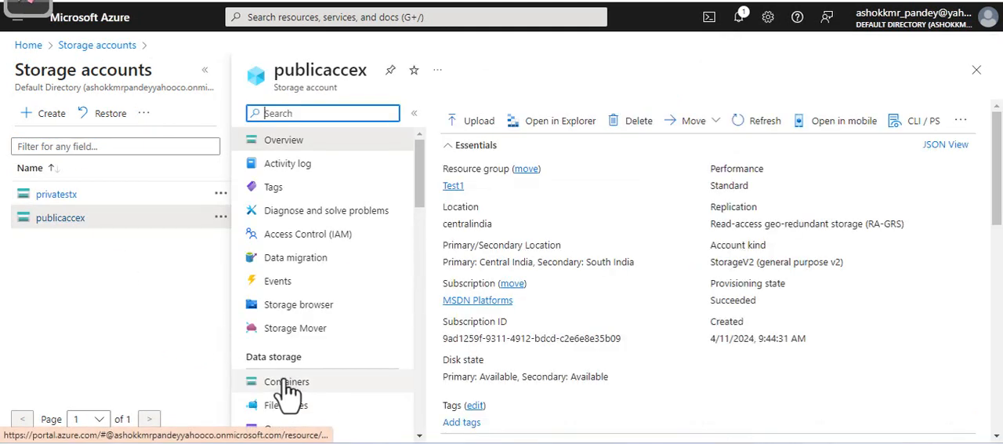
pyautogui.click(287, 382)
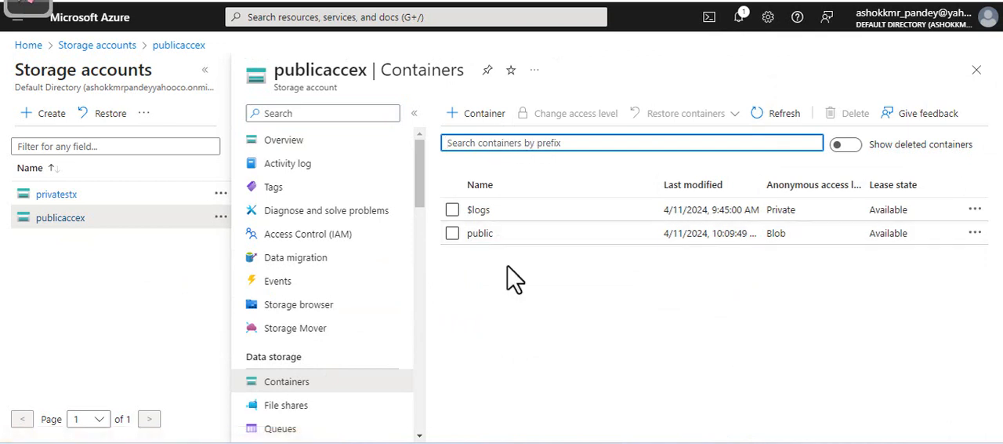
pyautogui.click(480, 233)
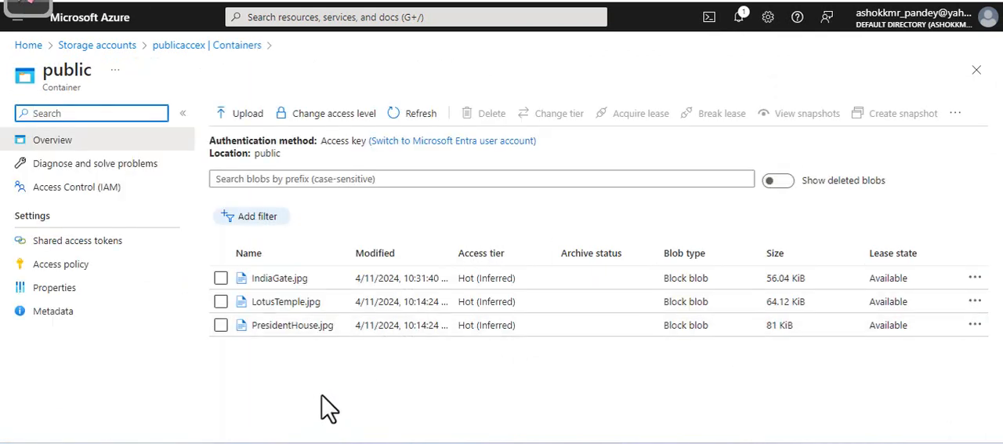
# Acquire a lease on the IndiaGate.jpg blob in the public container and close the lease details
pyautogui.click(222, 280)
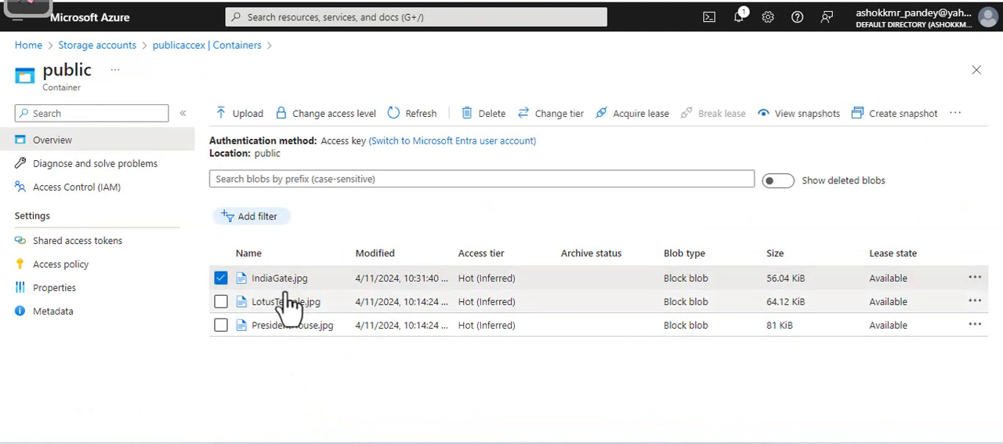
pyautogui.click(638, 117)
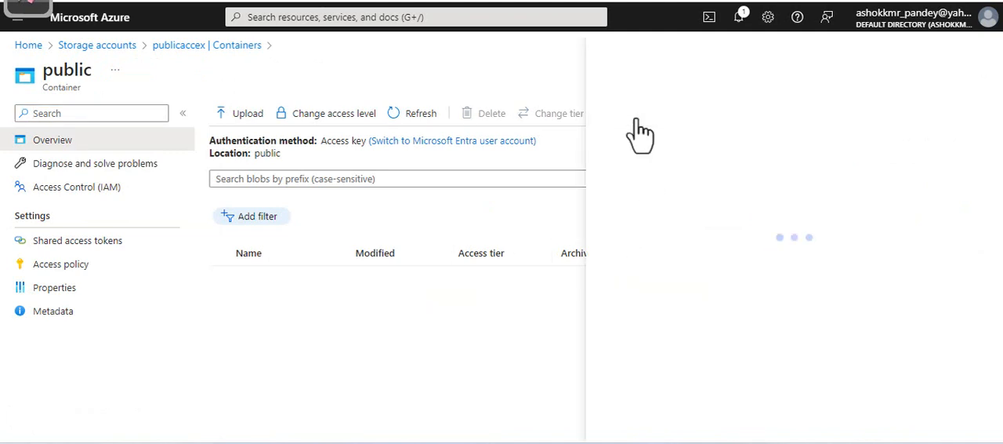
pyautogui.click(975, 43)
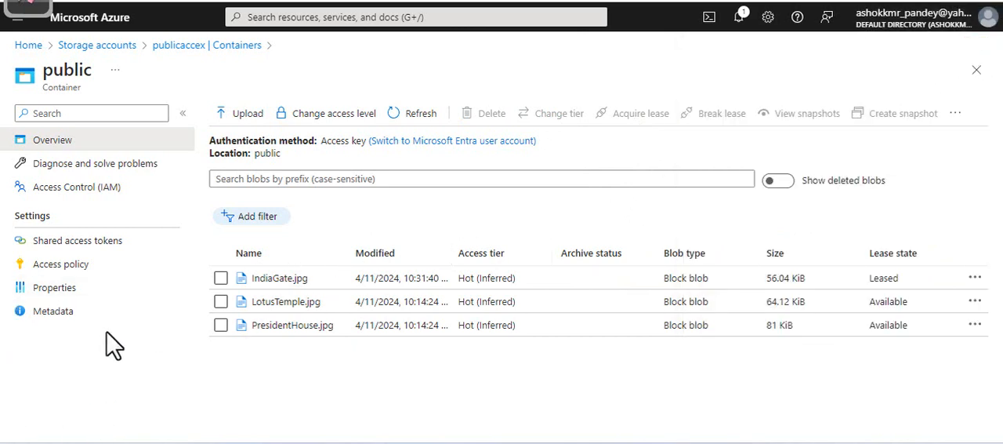
# Try to change the access tier of IndiaGate.jpg from the public container's blob list, and cancel
pyautogui.click(220, 279)
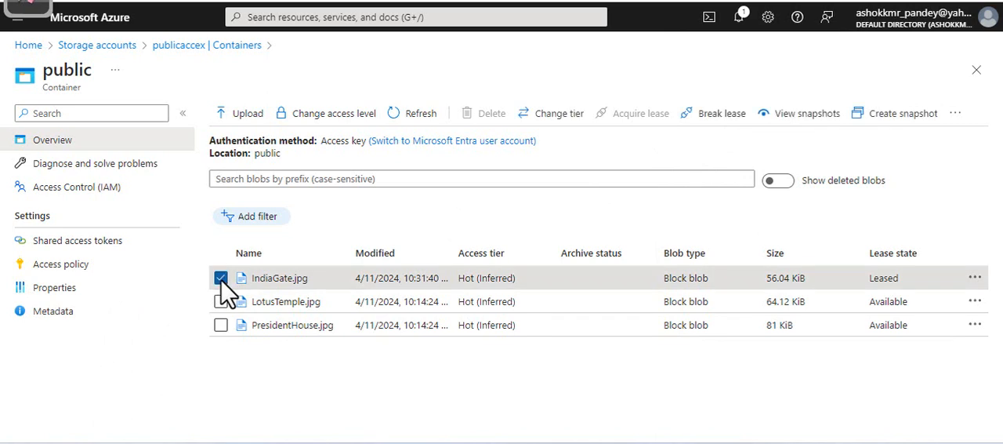
pyautogui.click(571, 116)
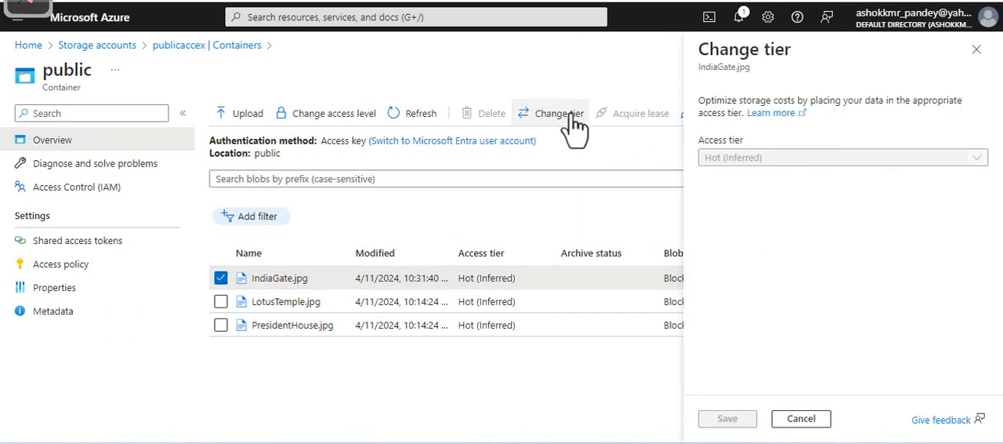
pyautogui.click(808, 161)
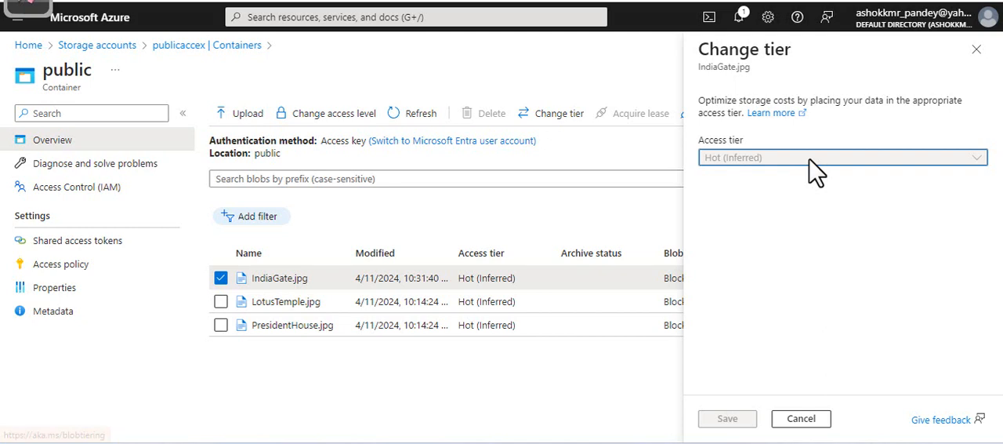
pyautogui.click(801, 418)
# Open the IndiaGate.jpg blob details, try to change its access tier from there, and close the details
pyautogui.click(280, 281)
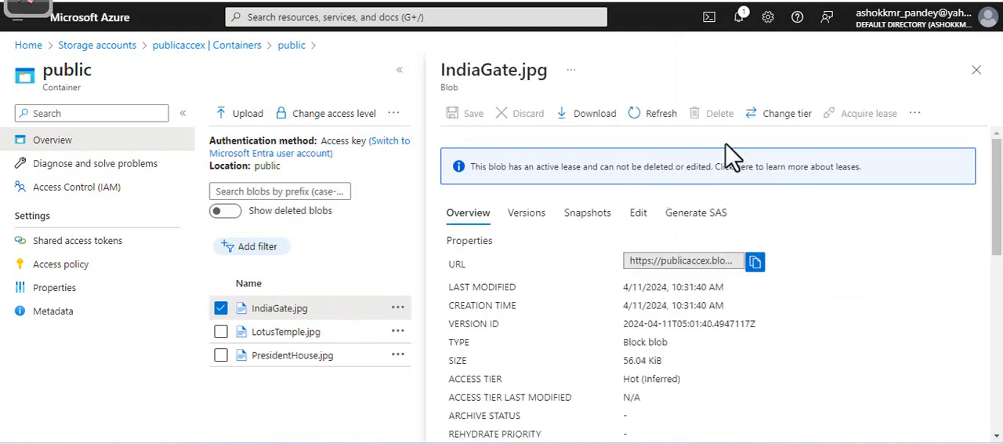
pyautogui.click(782, 119)
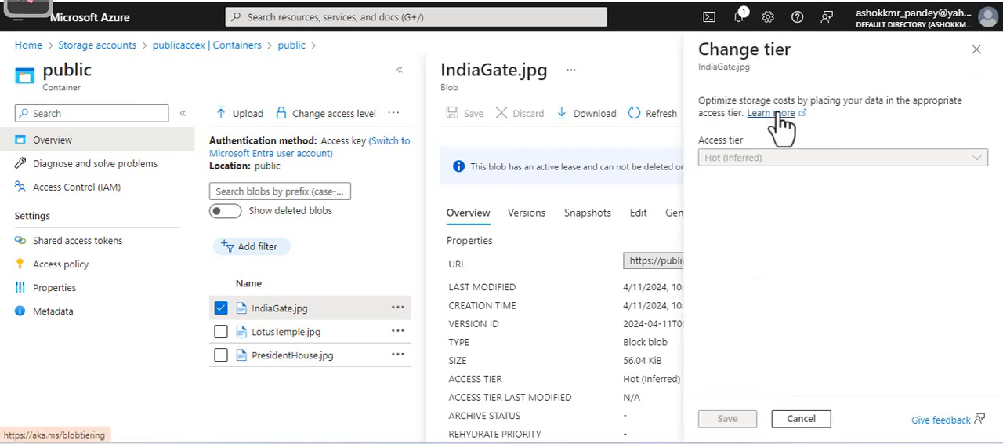
pyautogui.click(801, 163)
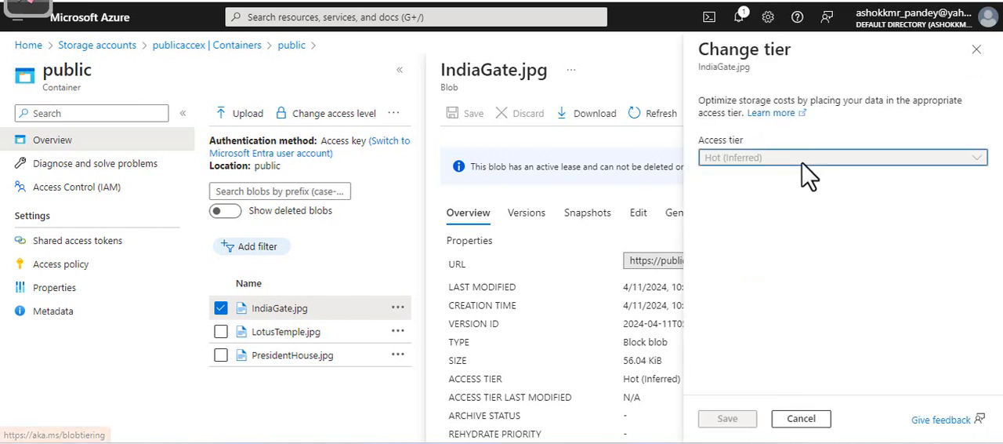
pyautogui.click(801, 418)
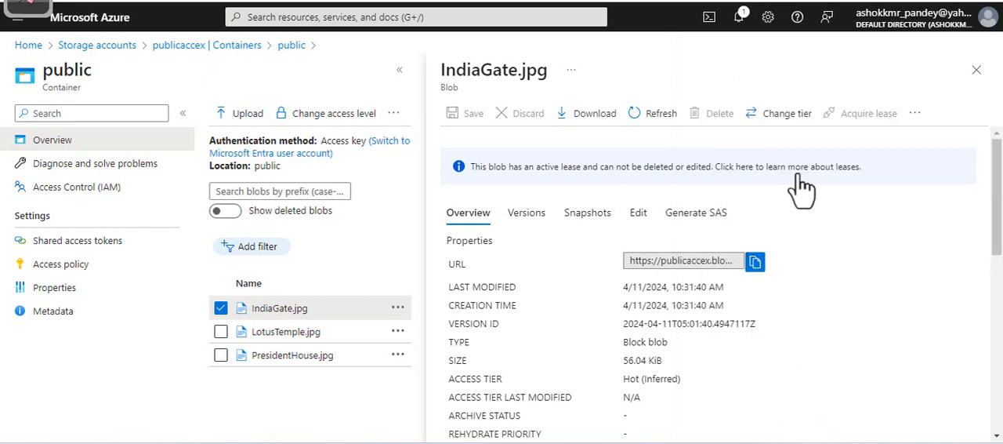
pyautogui.click(787, 114)
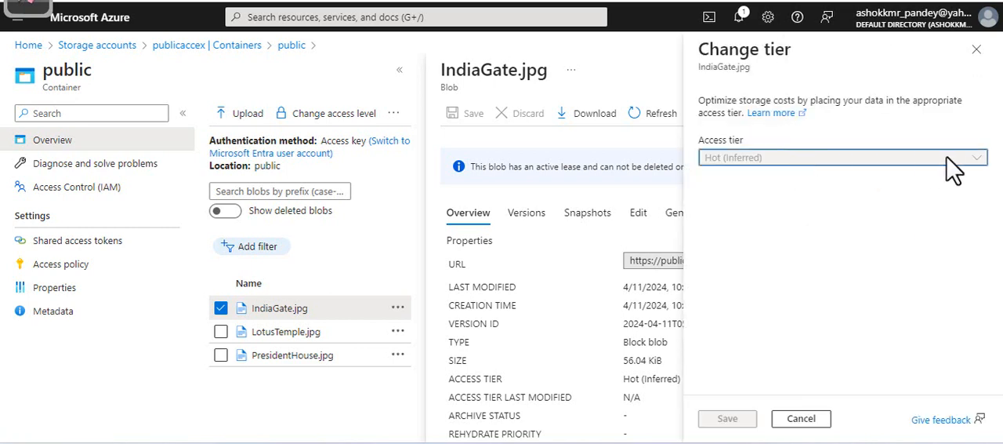
pyautogui.click(977, 49)
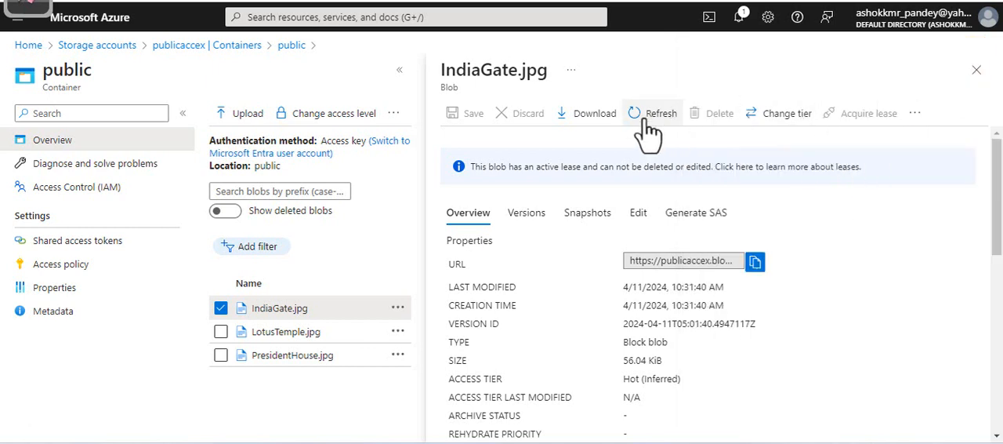
pyautogui.click(977, 72)
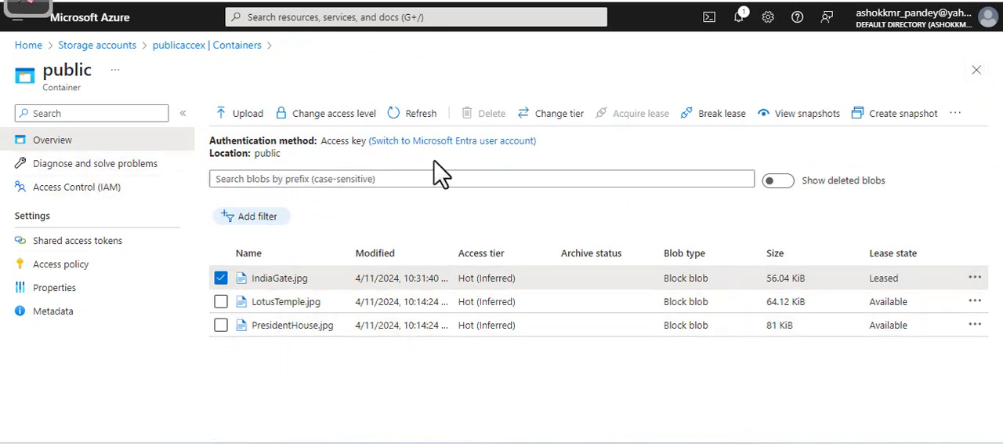
# Try the tier change on IndiaGate.jpg once more, cancel it, and select the public container in the publicaccex container list
pyautogui.click(555, 116)
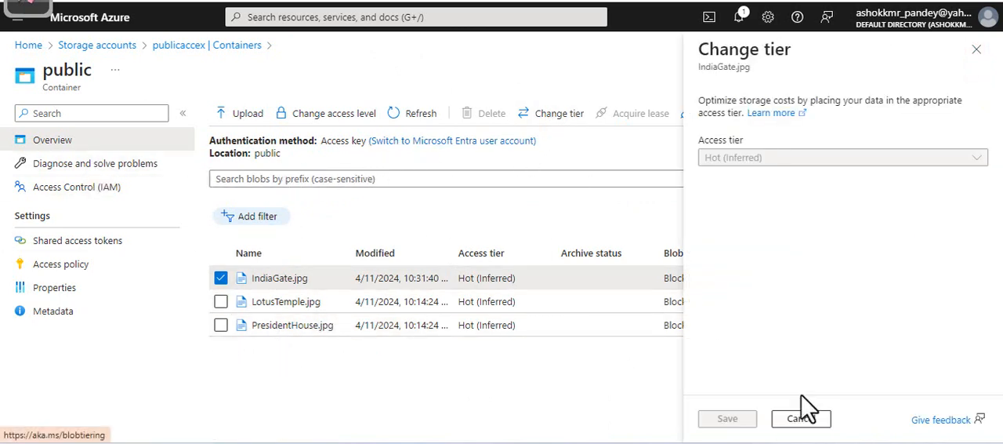
pyautogui.click(799, 419)
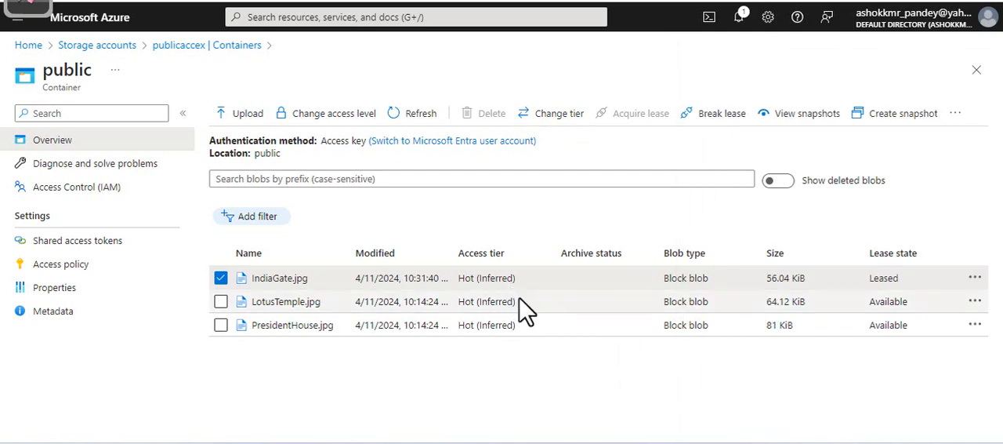
pyautogui.click(977, 70)
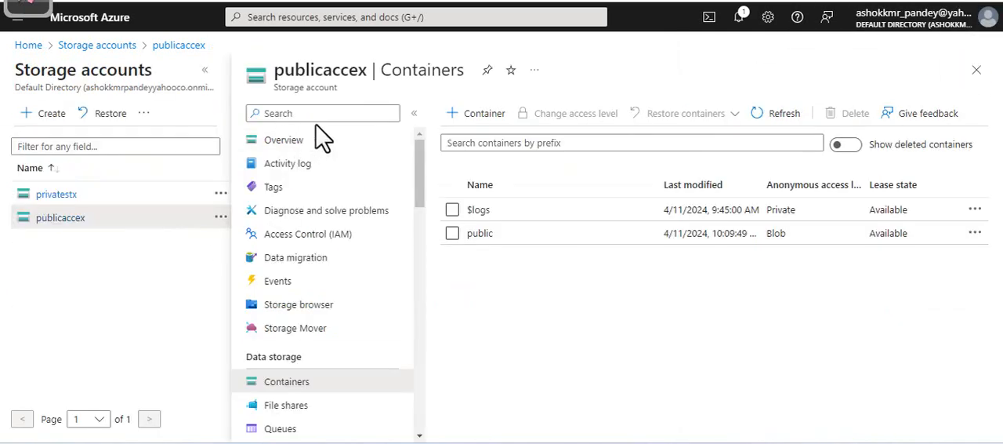
pyautogui.click(452, 232)
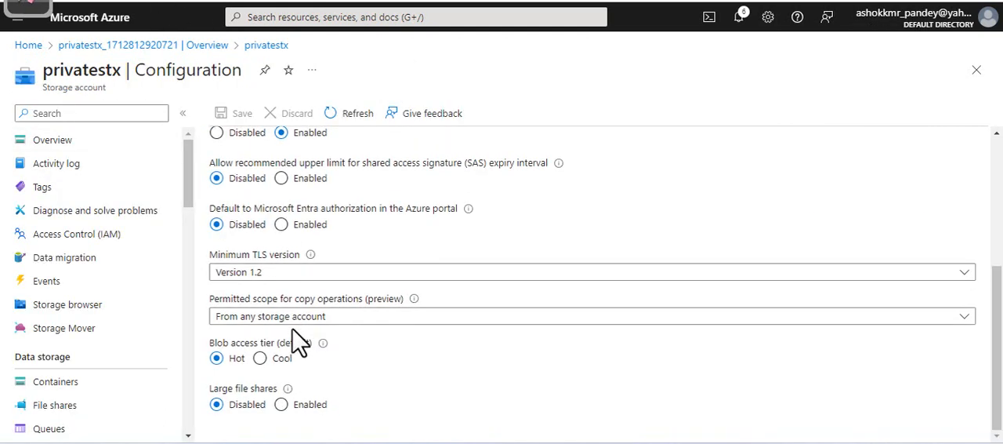
# Switch the default blob access tier of privatestx to Cool in its configuration, and discard the change
pyautogui.click(259, 359)
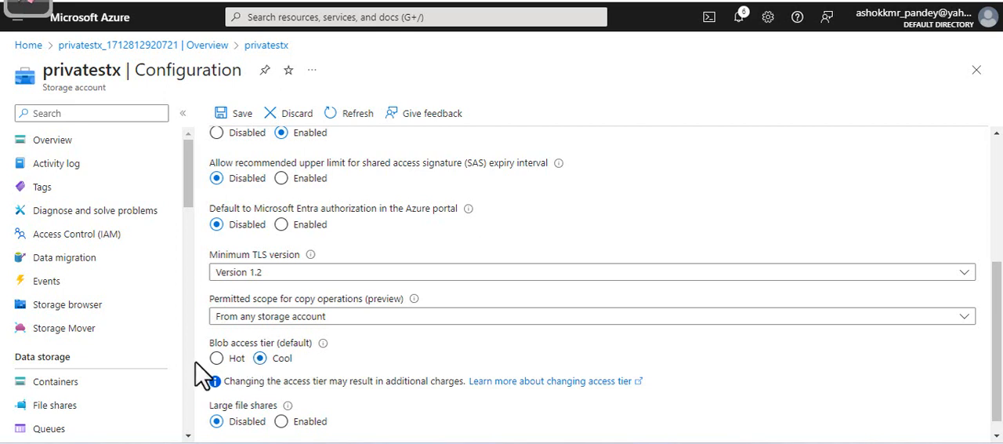
pyautogui.click(297, 117)
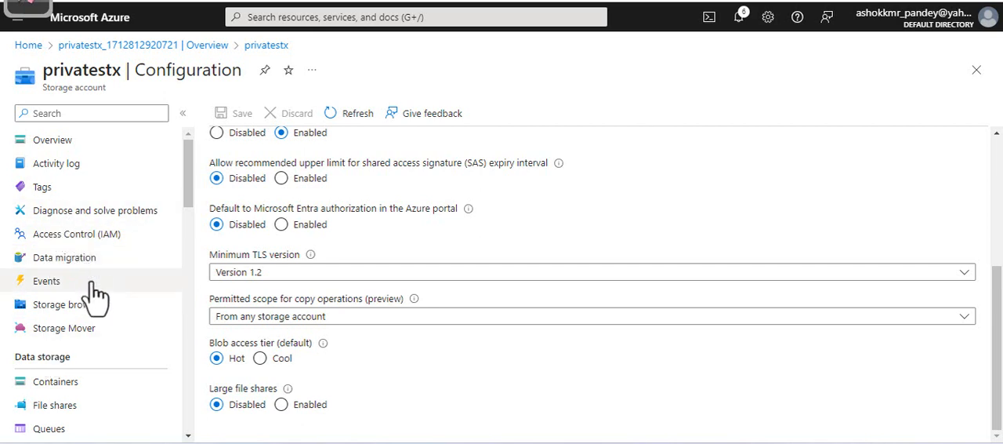
# Open the lifecycle management settings of the privatestx storage account
pyautogui.scroll(-4, 137, 321)
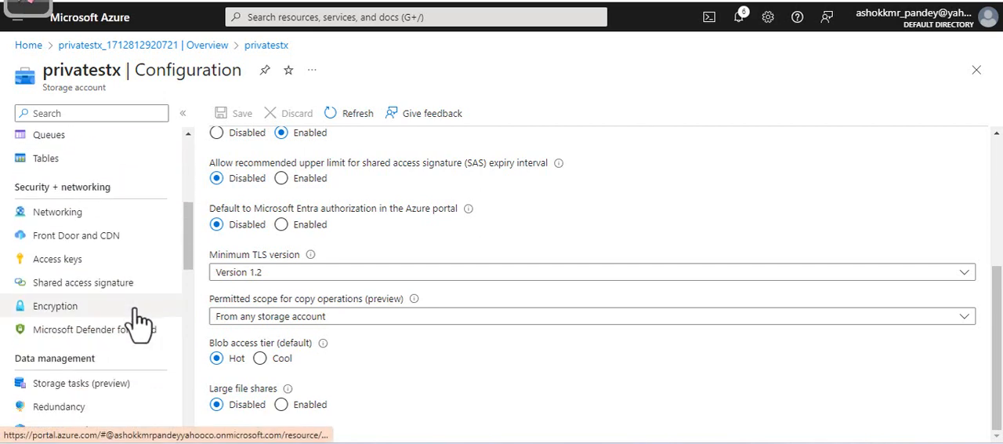
pyautogui.scroll(-3, 137, 321)
pyautogui.scroll(1, 138, 321)
pyautogui.scroll(-1, 138, 321)
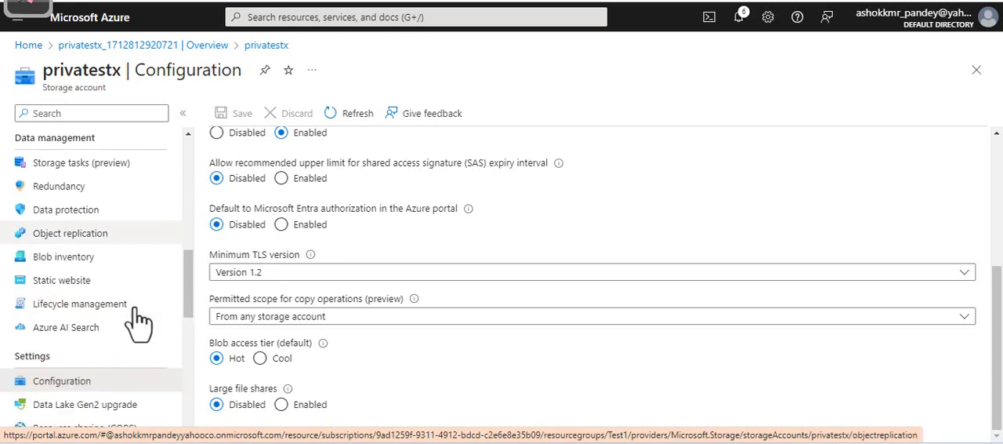
pyautogui.moveTo(18, 138); pyautogui.dragTo(101, 269)
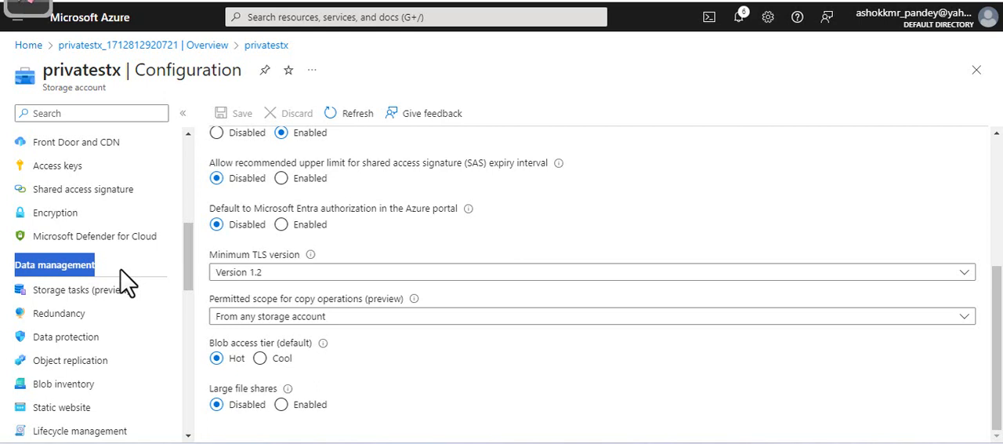
pyautogui.scroll(-2, 126, 279)
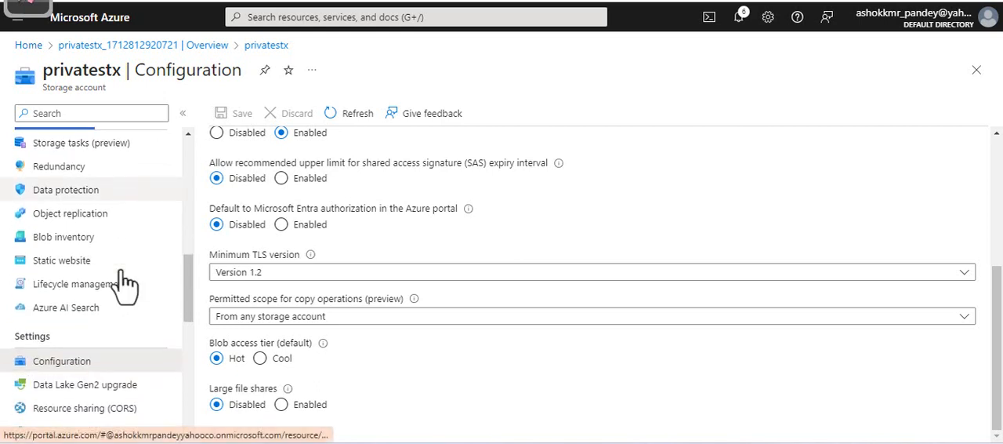
pyautogui.click(85, 287)
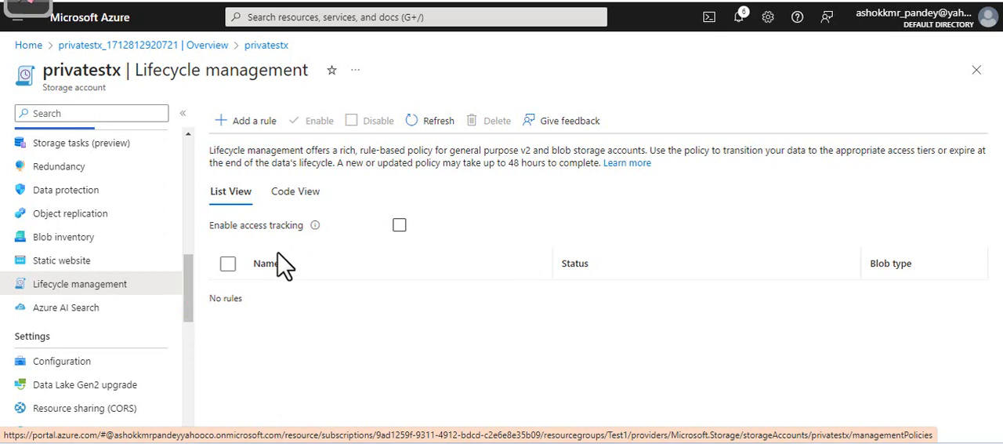
# Start a lifecycle rule named movedatatocool for all block blobs in the account, keeping base blobs as subtype, and continue to its conditions
pyautogui.click(249, 122)
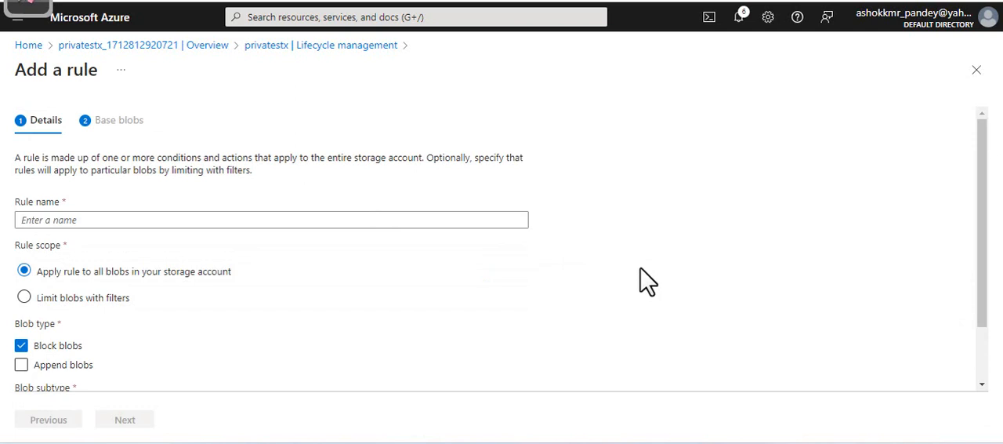
pyautogui.click(126, 221)
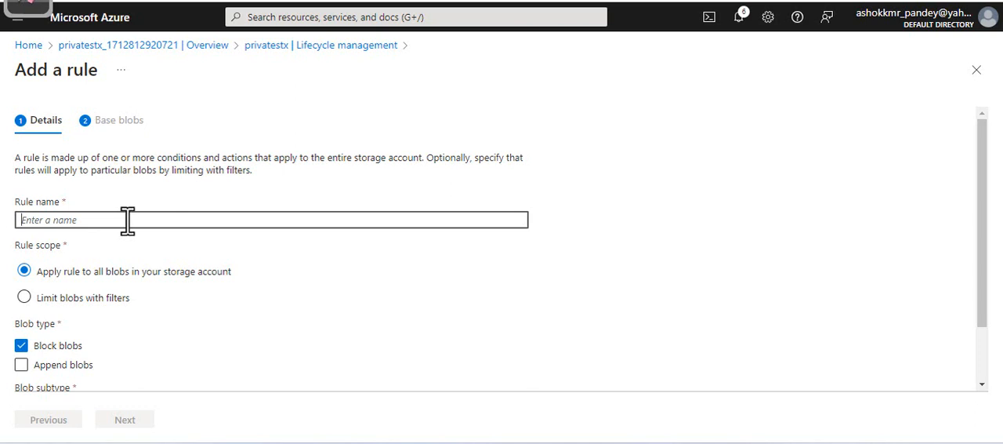
pyautogui.write('m')
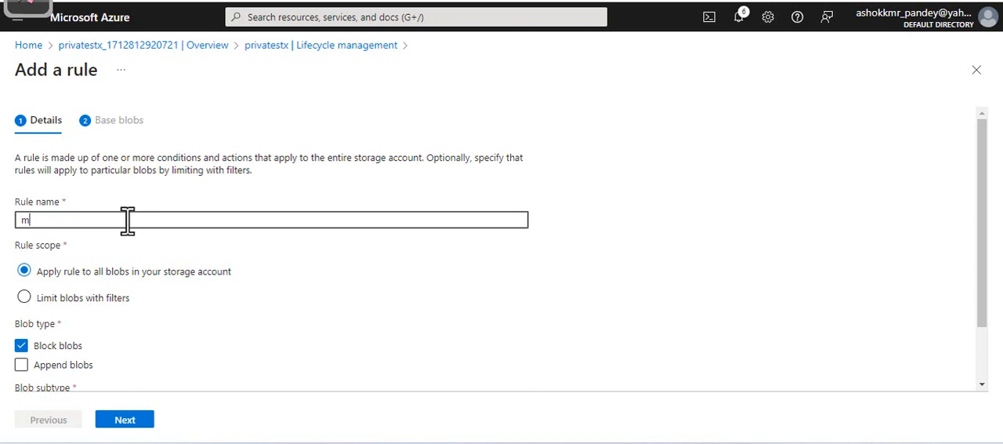
pyautogui.press('BackSpace')
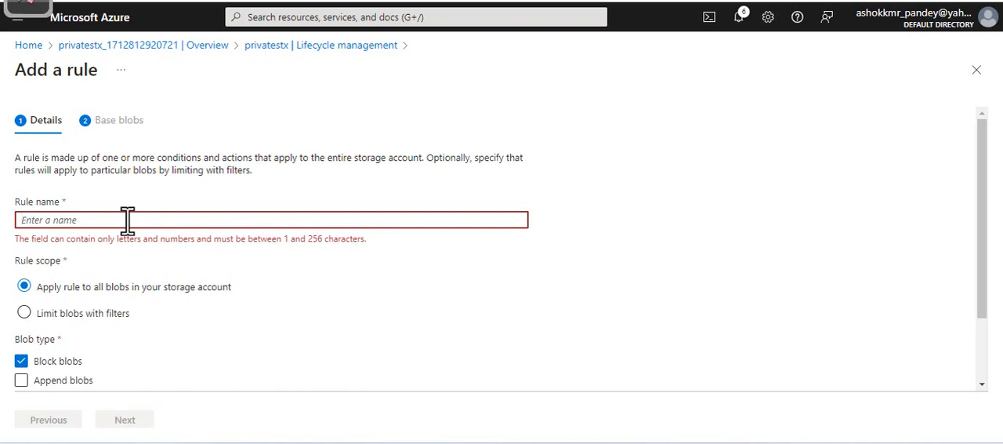
pyautogui.write('mo')
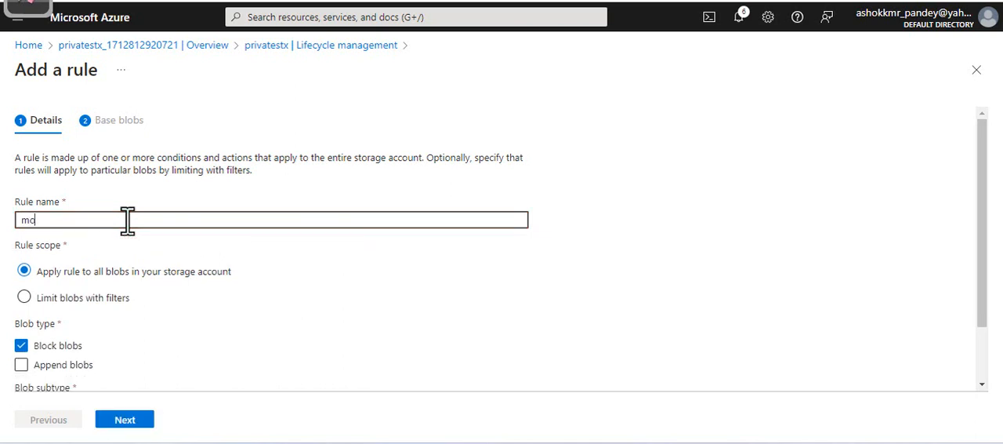
pyautogui.write('vedatatoco')
pyautogui.write('lp')
pyautogui.press('BackSpace')
pyautogui.press('BackSpace')
pyautogui.write('ol')
pyautogui.scroll(-1, 118, 297)
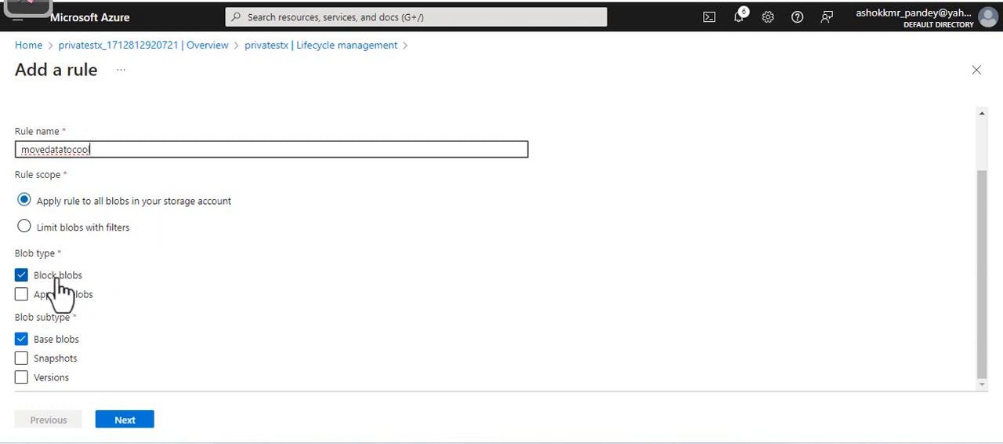
pyautogui.click(129, 424)
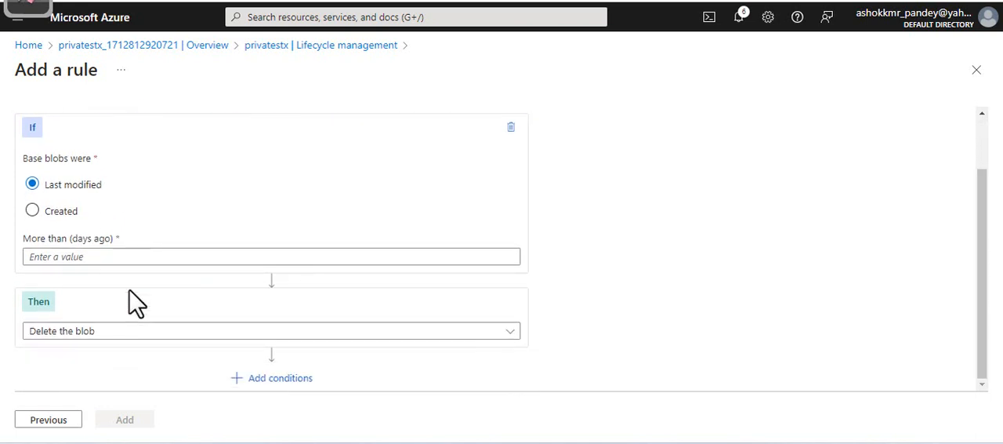
# Set the rule to move base blobs last modified more than 30 days ago to cool storage, and add it
pyautogui.click(83, 257)
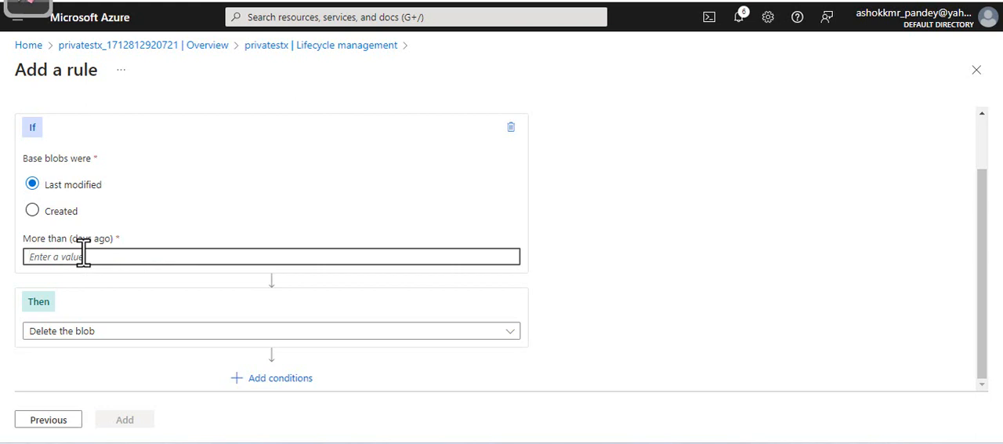
pyautogui.write('30')
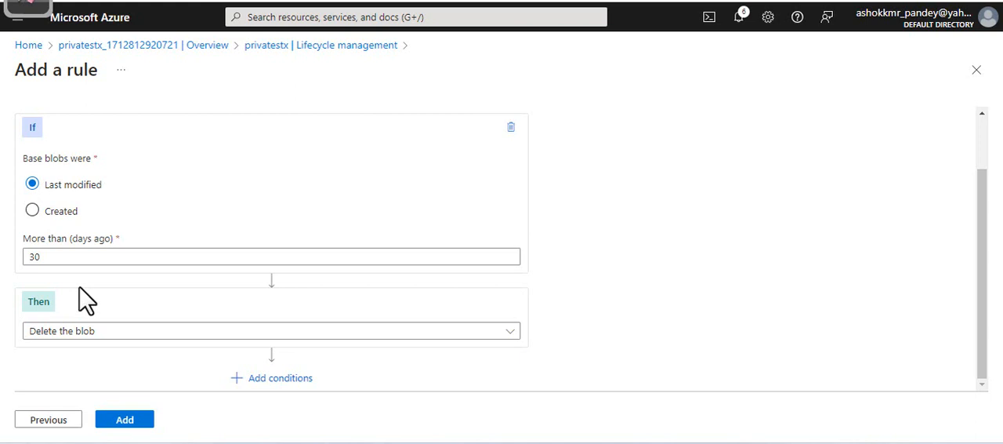
pyautogui.click(118, 337)
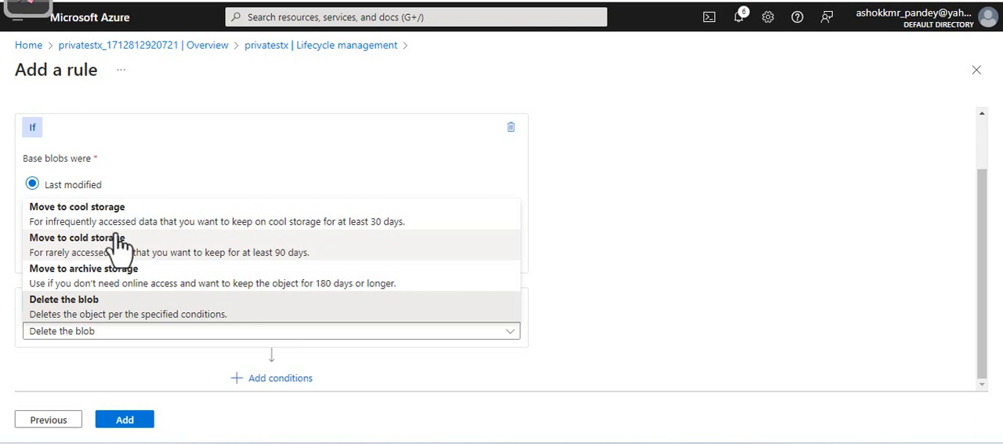
pyautogui.click(176, 227)
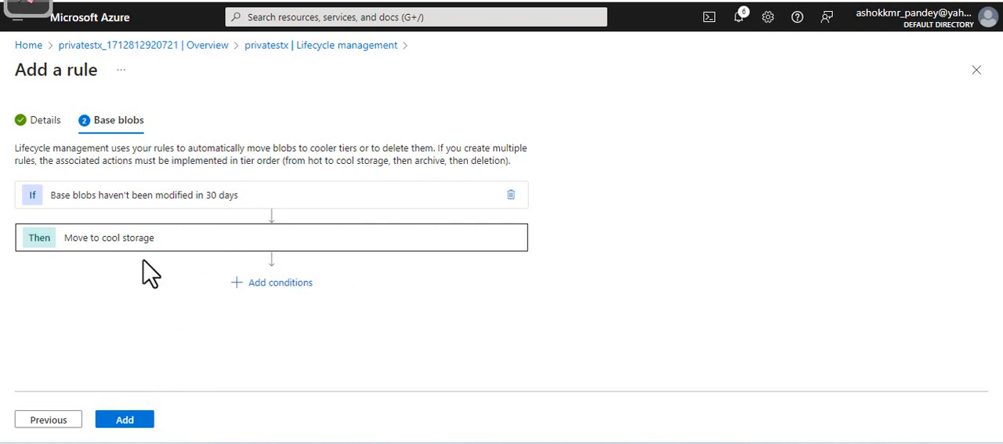
pyautogui.click(128, 425)
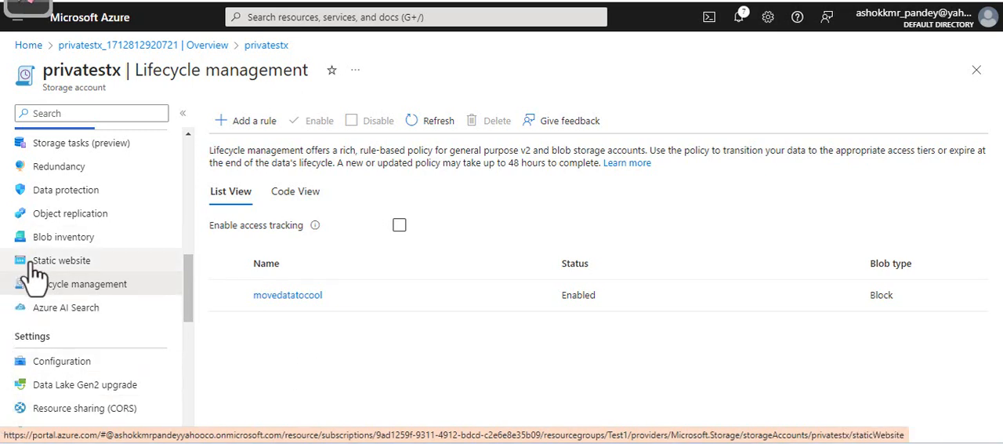
pyautogui.scroll(4, 31, 228)
pyautogui.scroll(4, 82, 278)
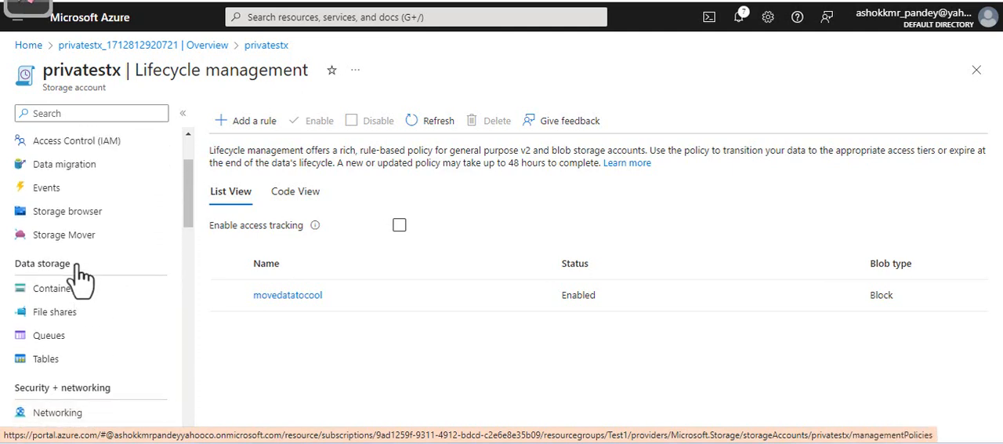
pyautogui.scroll(-2, 83, 278)
pyautogui.scroll(-3, 82, 278)
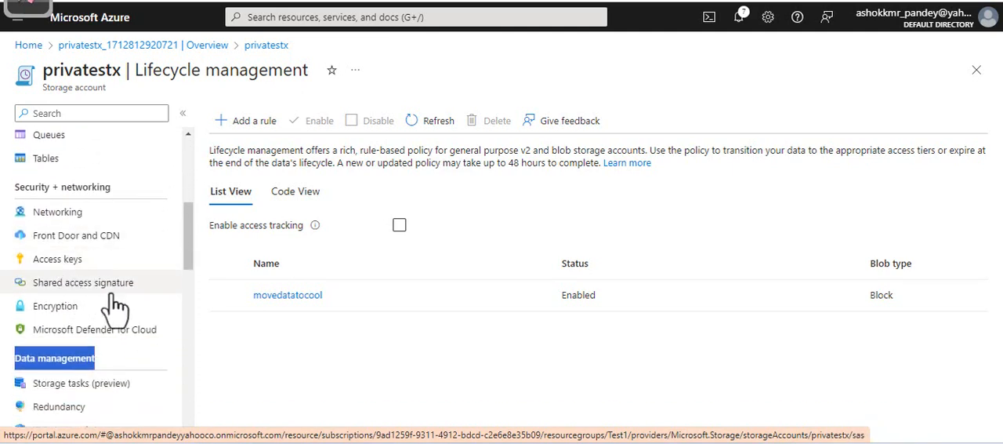
pyautogui.scroll(-4, 130, 259)
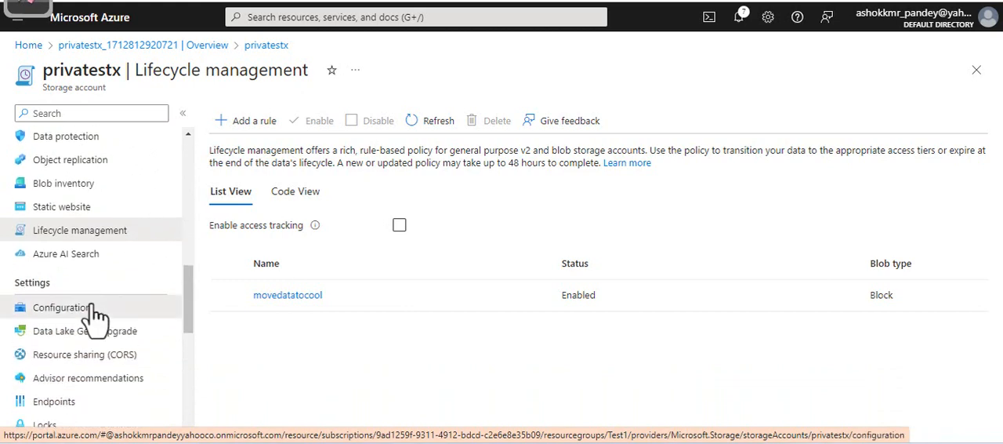
pyautogui.click(131, 308)
pyautogui.scroll(5, 129, 310)
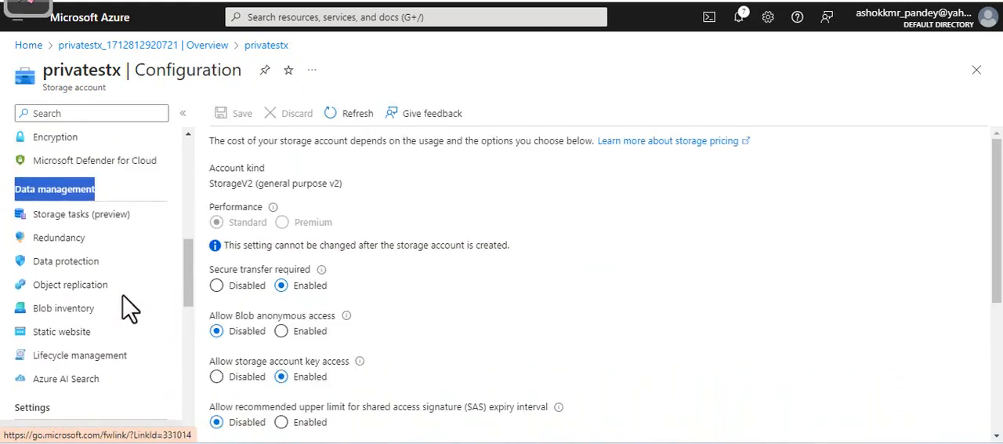
pyautogui.scroll(5, 130, 310)
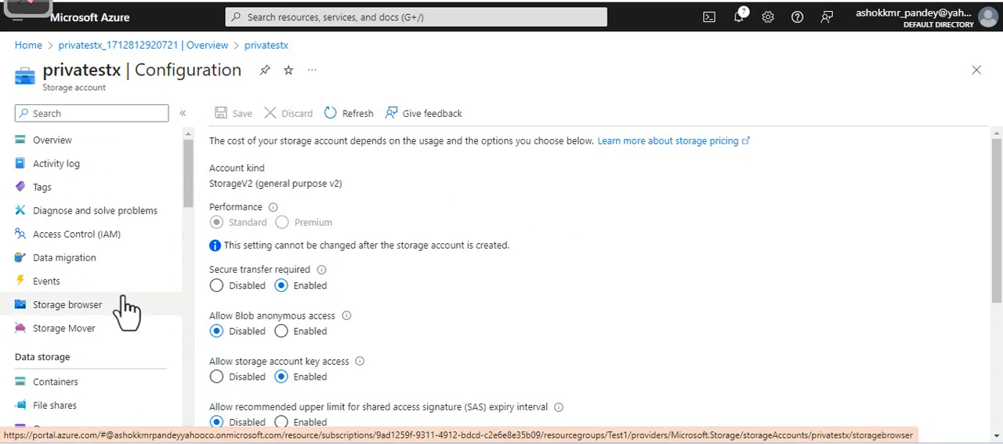
# Create a container named backup in privatestx, look inside it, and return to the container list
pyautogui.scroll(-1, 125, 309)
pyautogui.click(72, 309)
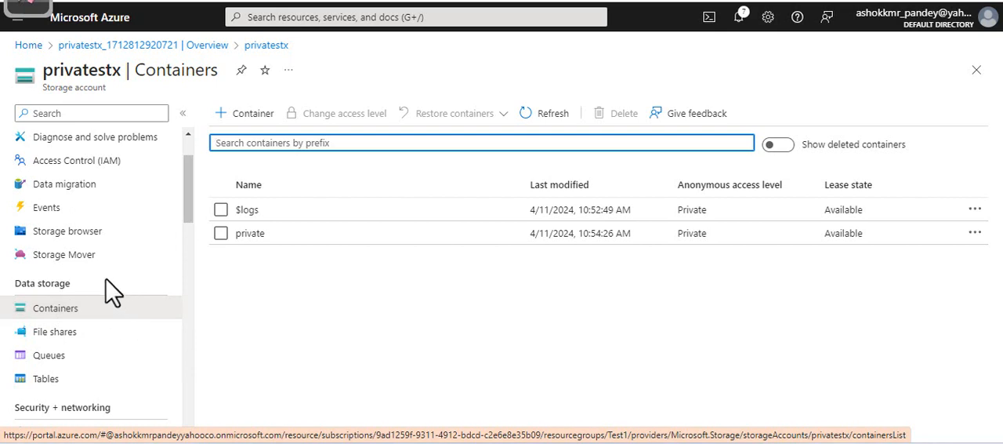
pyautogui.click(245, 118)
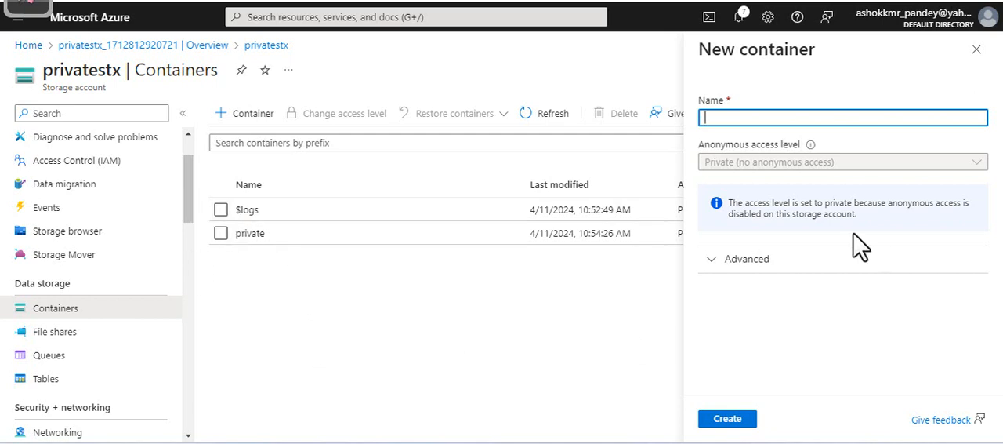
pyautogui.write('ck')
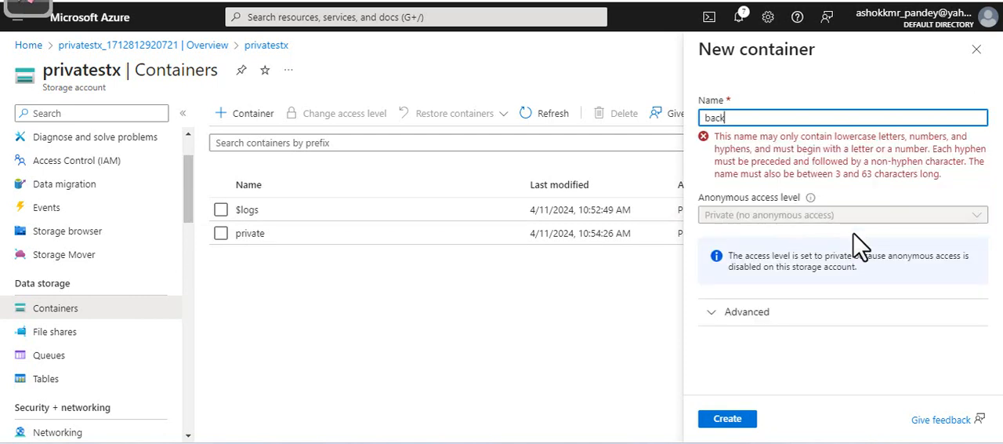
pyautogui.write('up')
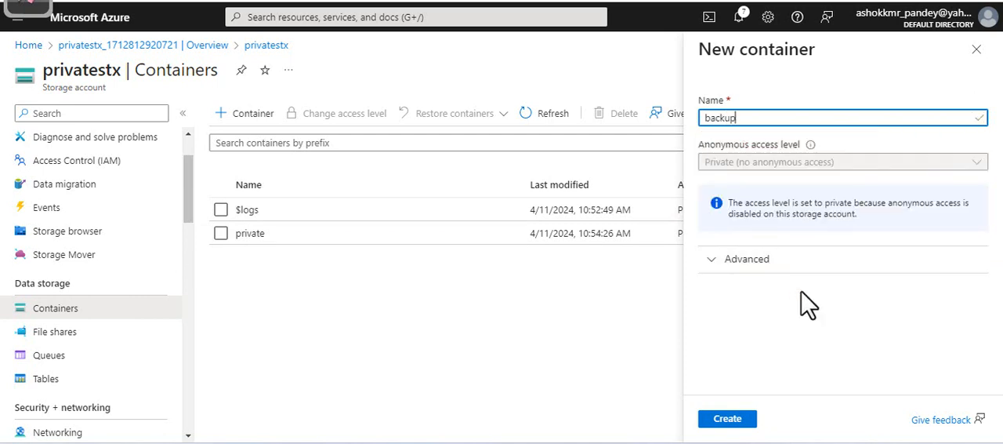
pyautogui.click(728, 419)
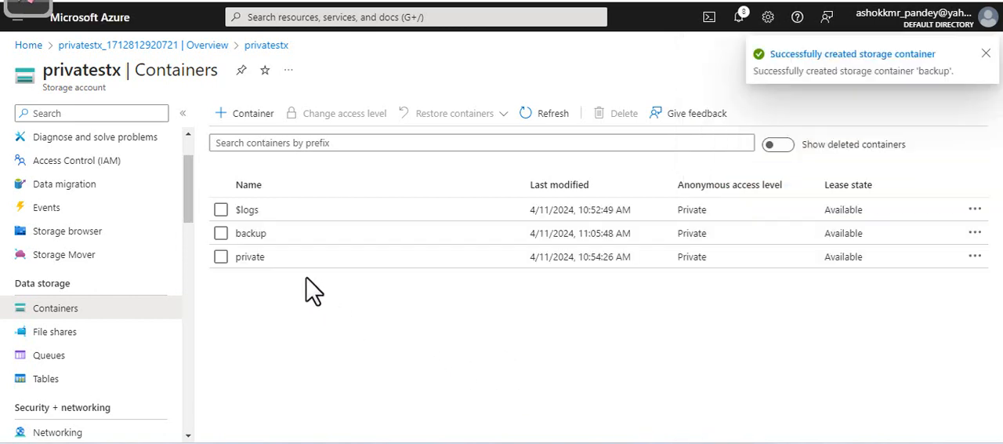
pyautogui.click(245, 235)
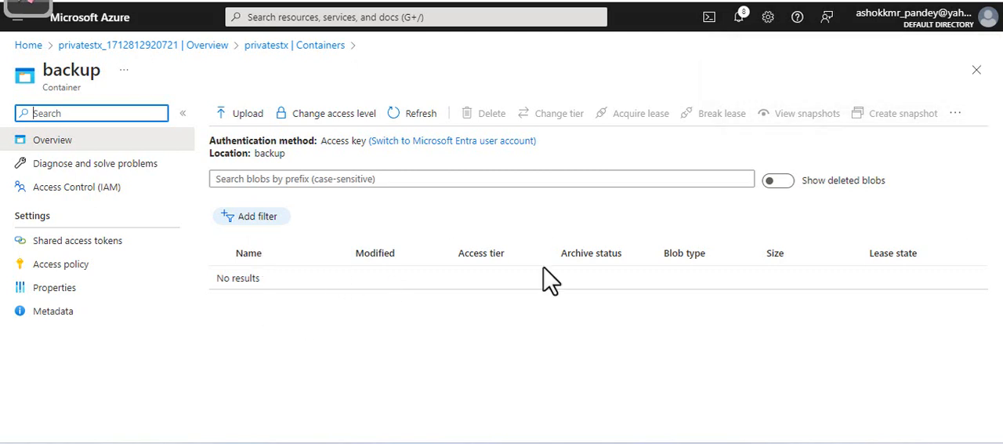
pyautogui.click(975, 71)
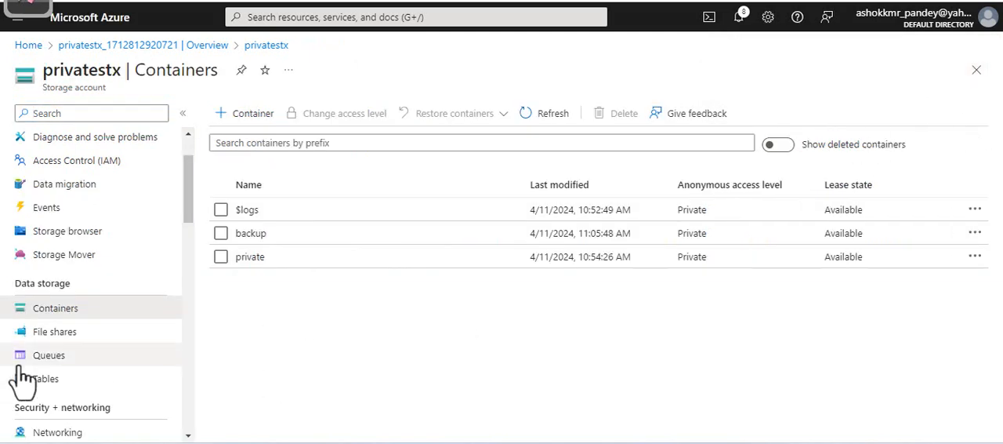
# Open the publicaccex storage account from the list of storage accounts and locate its data management options
pyautogui.click(87, 45)
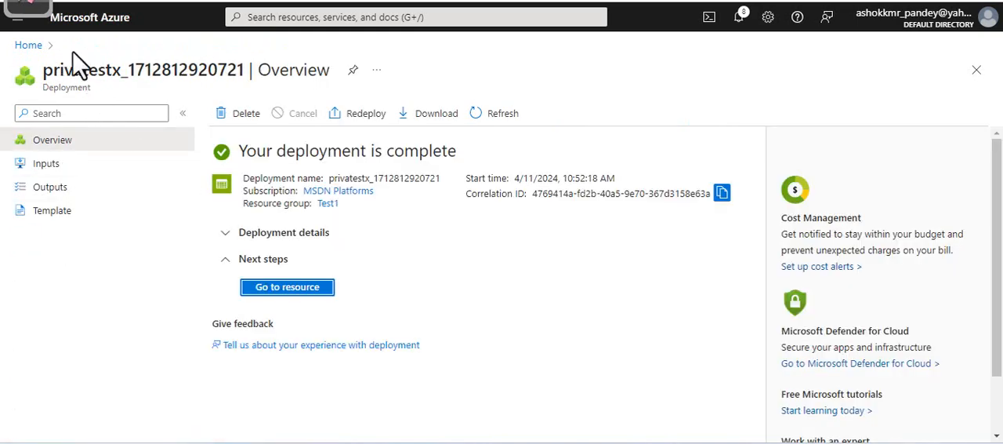
pyautogui.click(29, 44)
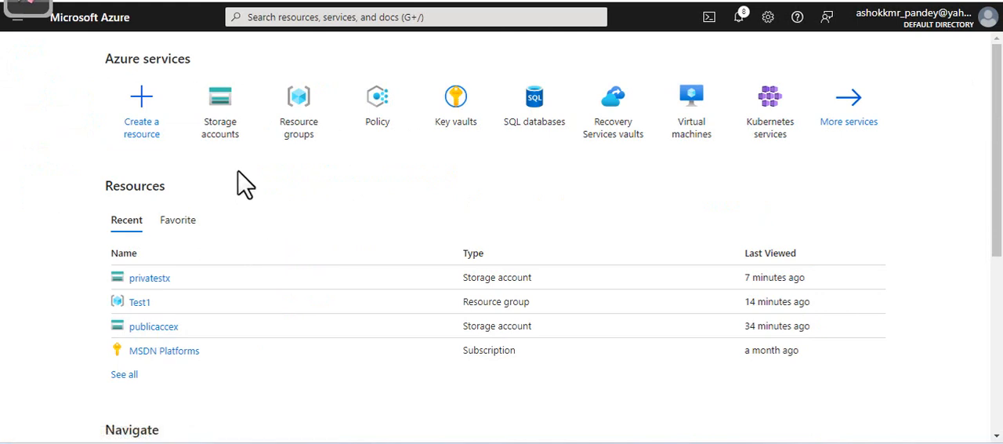
pyautogui.click(221, 137)
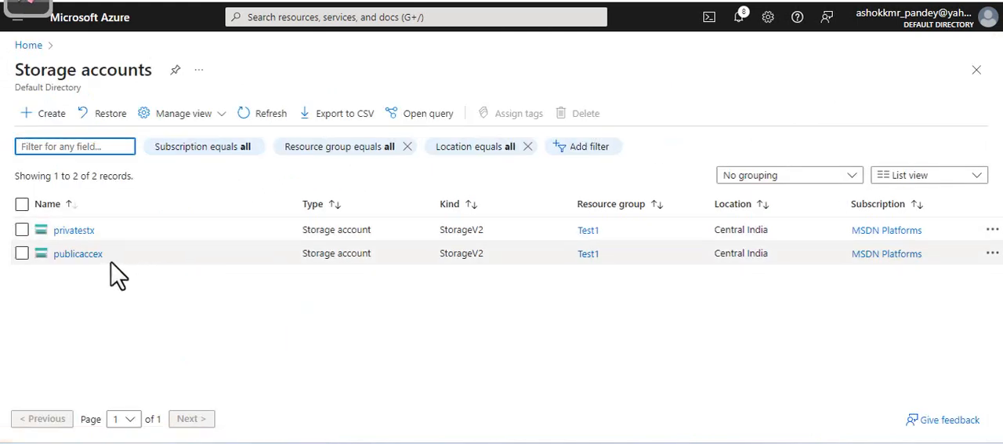
pyautogui.click(71, 255)
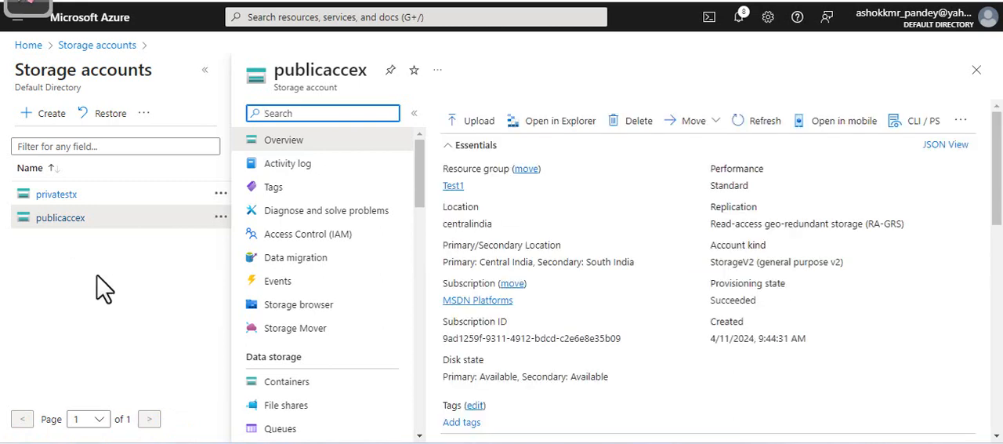
pyautogui.moveTo(424, 191); pyautogui.dragTo(435, 273)
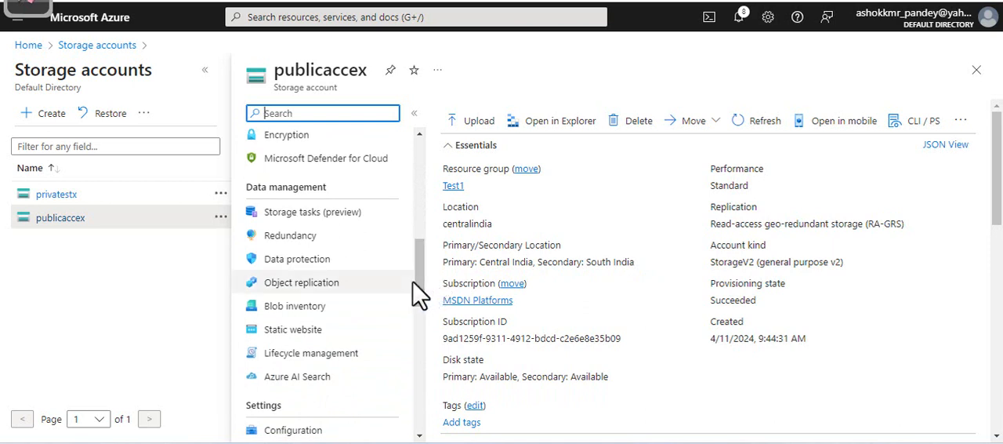
pyautogui.moveTo(245, 187); pyautogui.dragTo(341, 200)
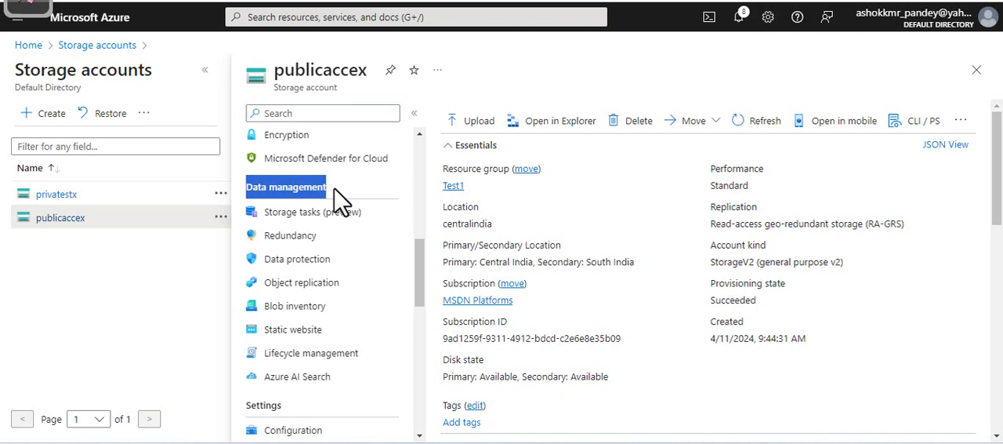
# Start a new object replication rule for publicaccex with privatestx as the destination storage account
pyautogui.click(313, 287)
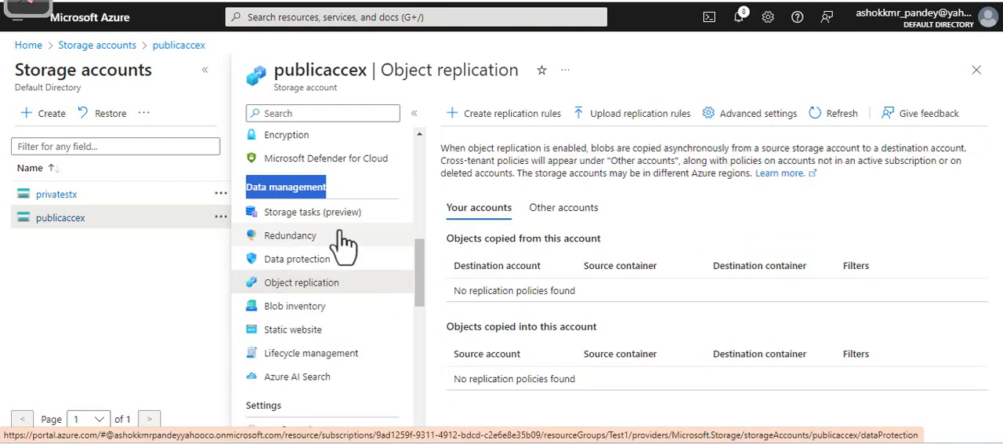
pyautogui.click(501, 117)
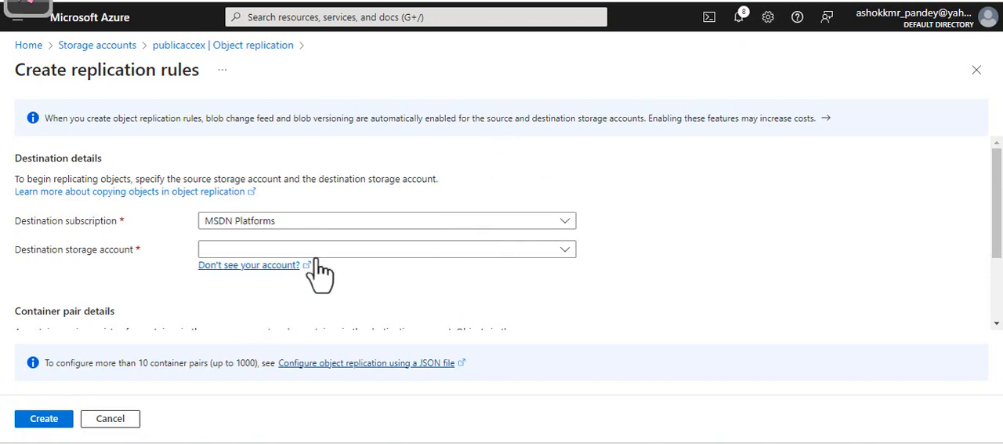
pyautogui.click(485, 251)
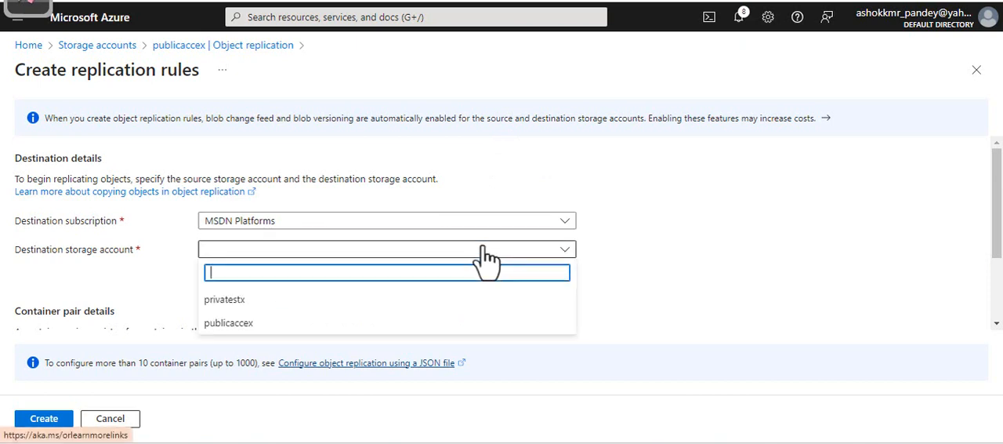
pyautogui.click(246, 299)
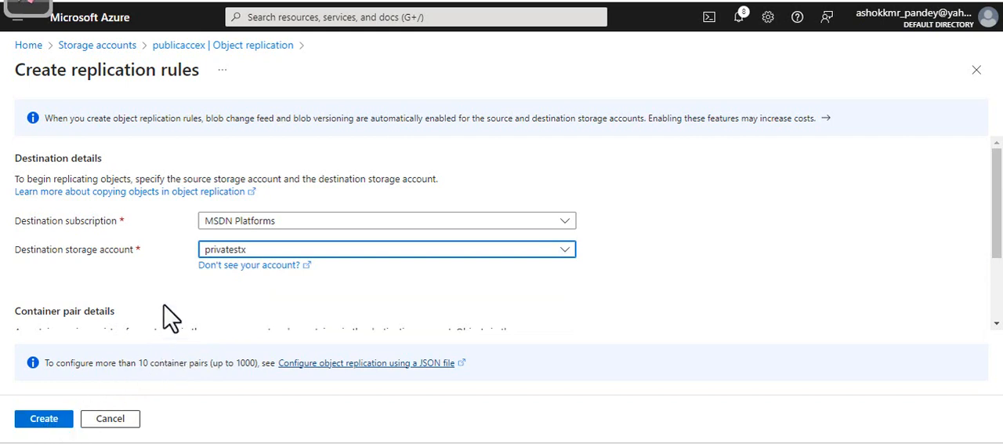
# Pair the source container public with the destination container backup and create the replication rule
pyautogui.scroll(-3, 169, 318)
pyautogui.scroll(1, 132, 306)
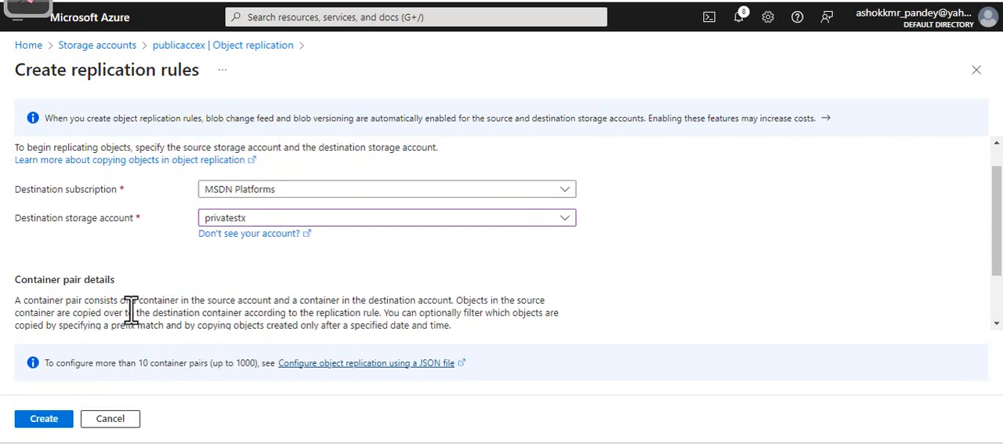
pyautogui.scroll(-1, 133, 302)
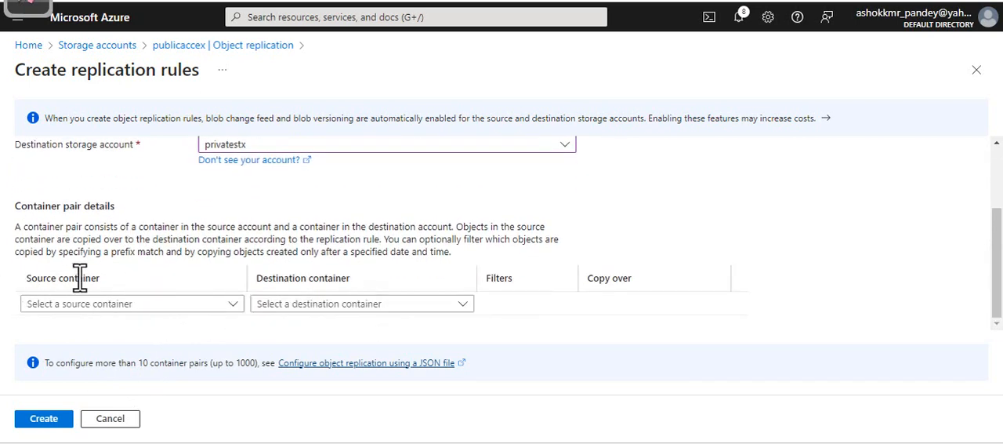
pyautogui.click(129, 306)
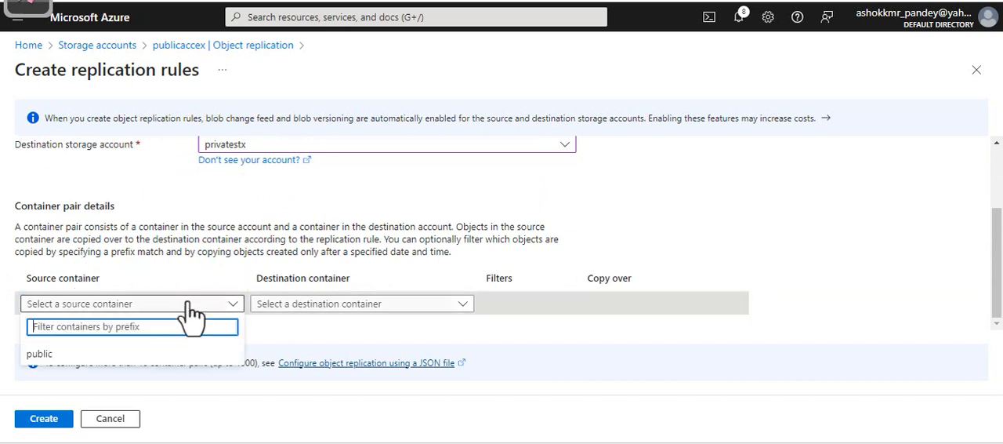
pyautogui.click(36, 355)
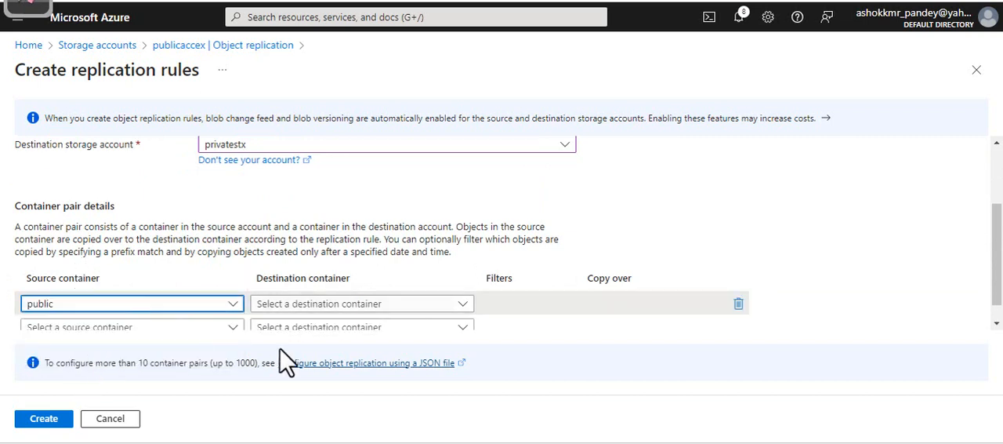
pyautogui.scroll(-1, 960, 273)
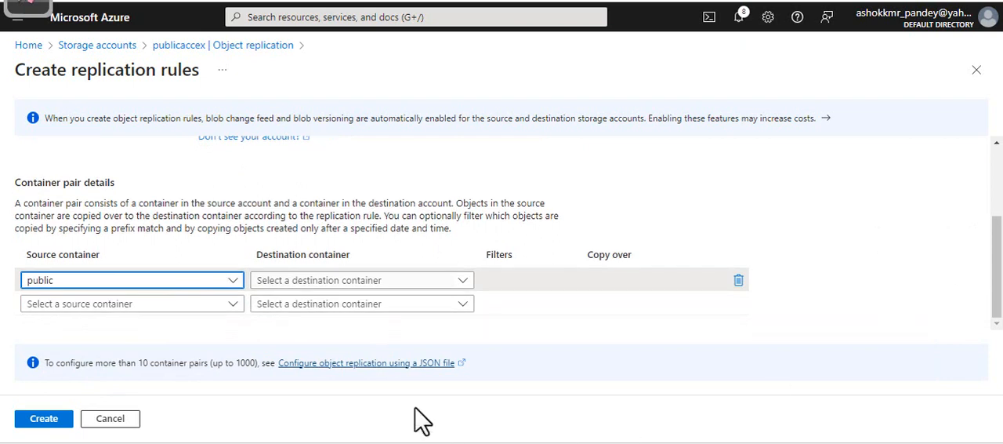
pyautogui.click(421, 282)
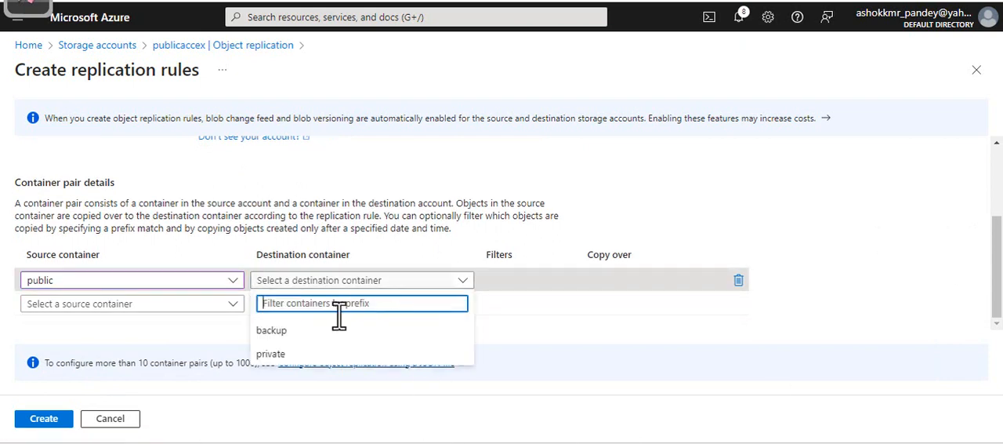
pyautogui.click(275, 332)
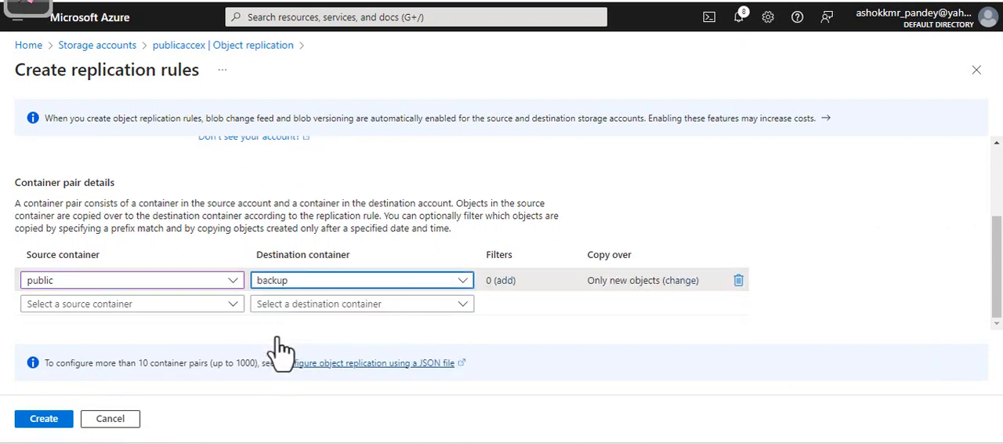
pyautogui.click(44, 418)
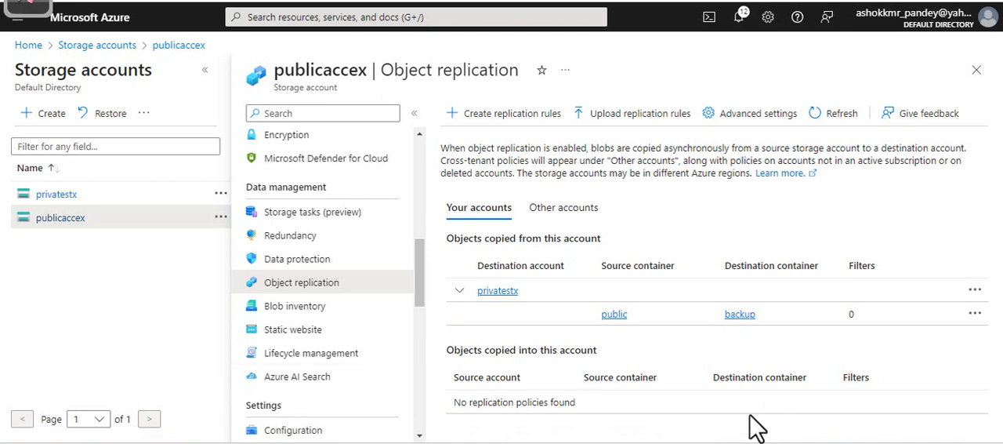
# Switch to the whiteboard and tick off Private docs, Redundancy, SAS, Backup and Access Tier in the AZ-1003 list
pyautogui.click(994, 3)
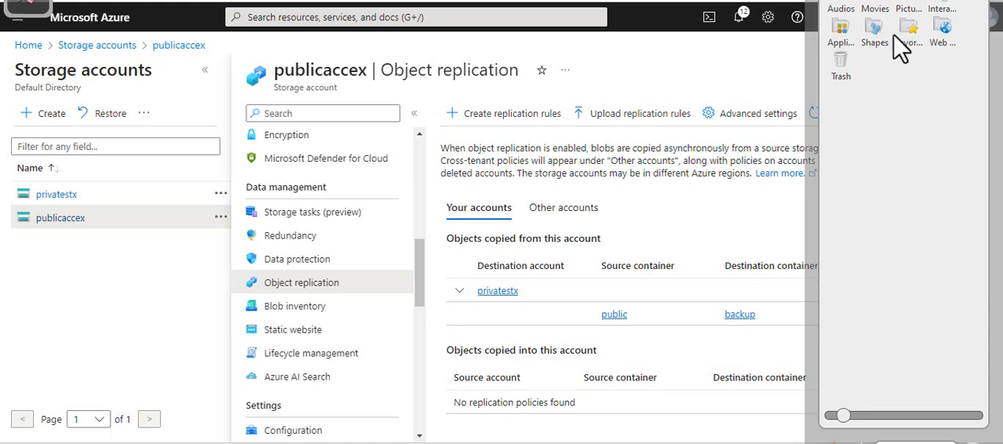
pyautogui.click(29, 2)
pyautogui.click(28, 2)
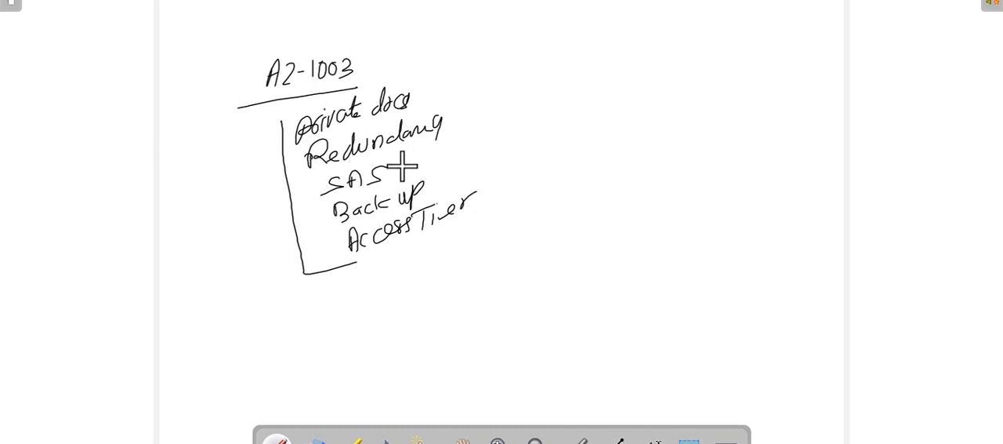
pyautogui.click(445, 128)
pyautogui.moveTo(451, 123); pyautogui.dragTo(482, 109)
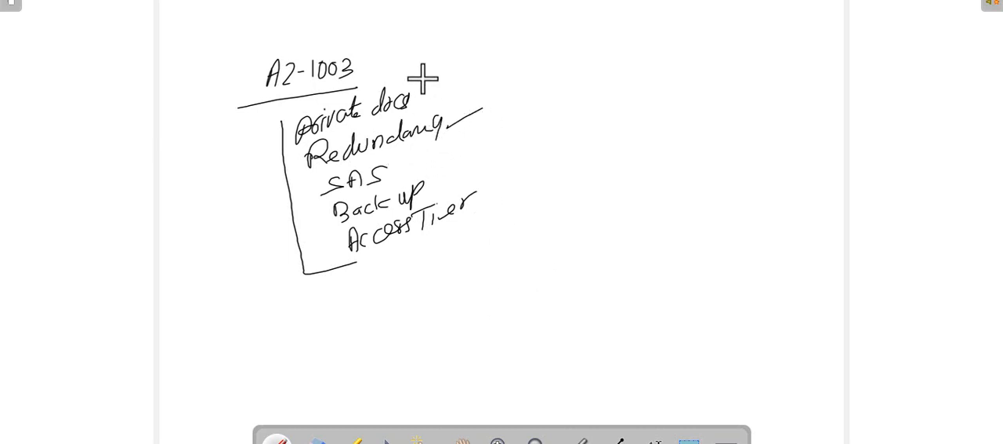
pyautogui.moveTo(420, 93); pyautogui.dragTo(466, 62)
pyautogui.moveTo(385, 175); pyautogui.dragTo(419, 160)
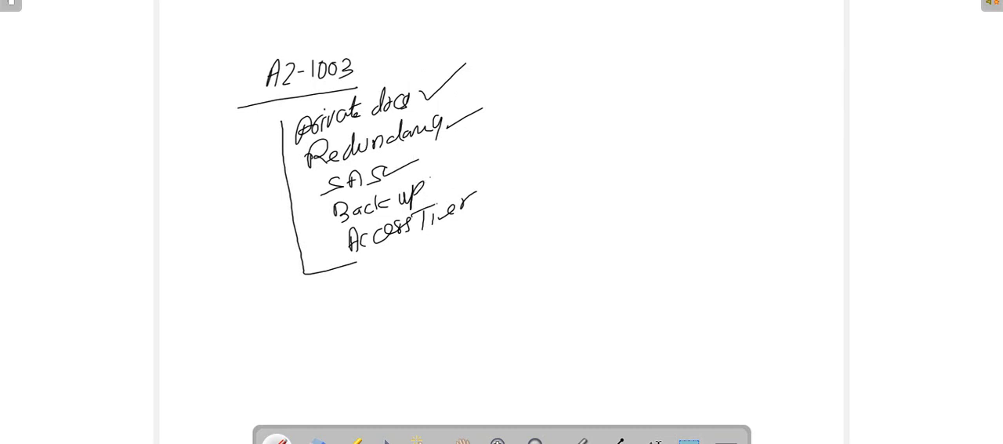
pyautogui.moveTo(431, 187)
pyautogui.mouseDown()
pyautogui.moveTo(465, 169)
pyautogui.moveTo(548, 179)
pyautogui.mouseUp()
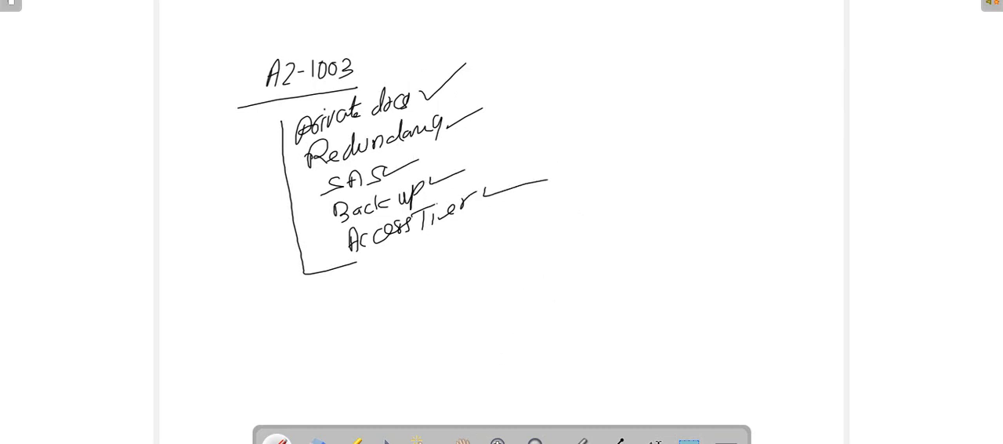